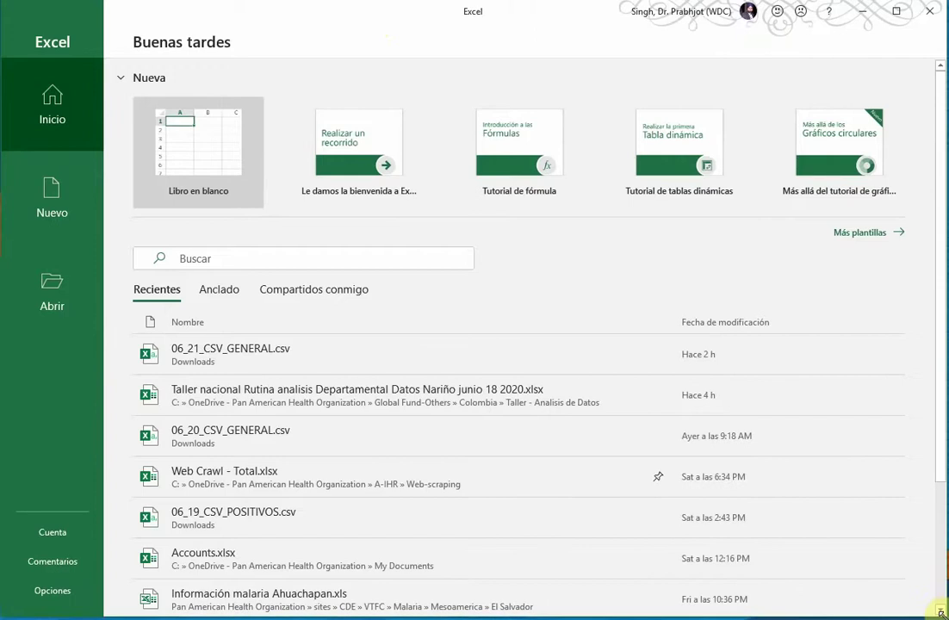
Create the blank workbook Libro1 using Libro en blanco on the start screen.
{"action": "left_click_drag", "start_coordinate": [940, 611], "coordinate": [944, 615]}
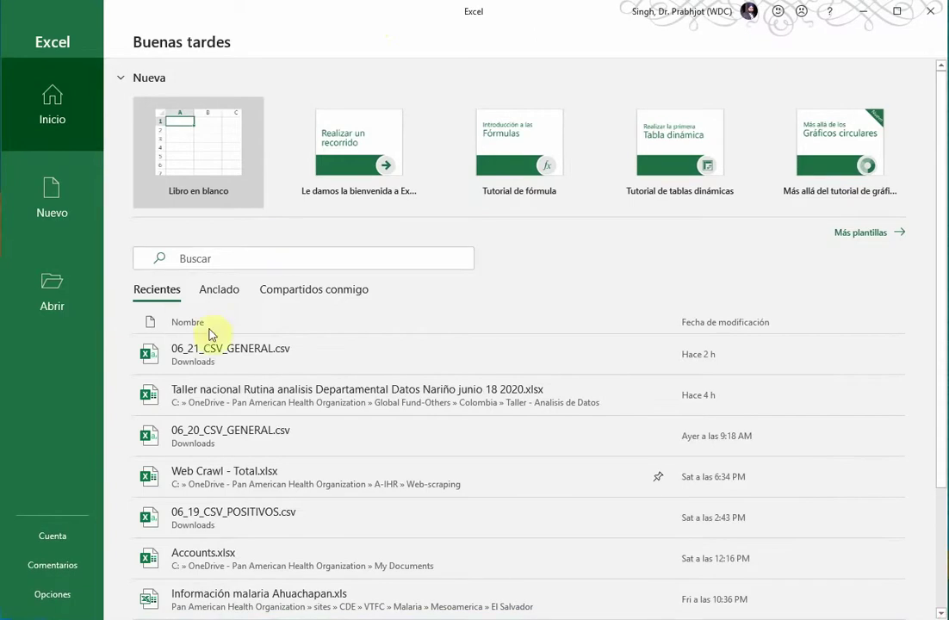
{"action": "left_click", "coordinate": [213, 136]}
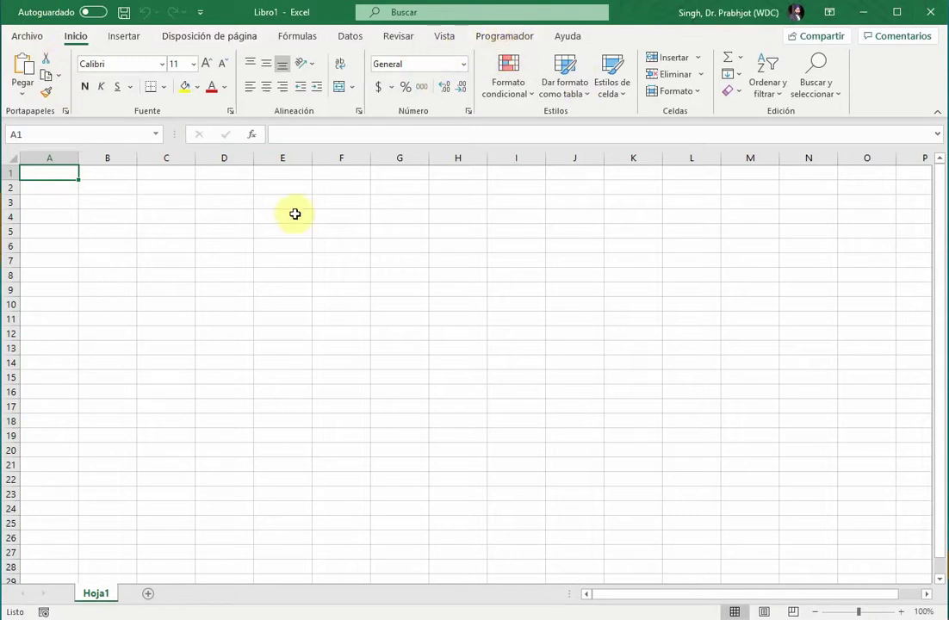
Uncheck Programador under Opciones > Personalizar cinta de opciones and apply with Aceptar.
{"action": "left_click", "coordinate": [30, 36]}
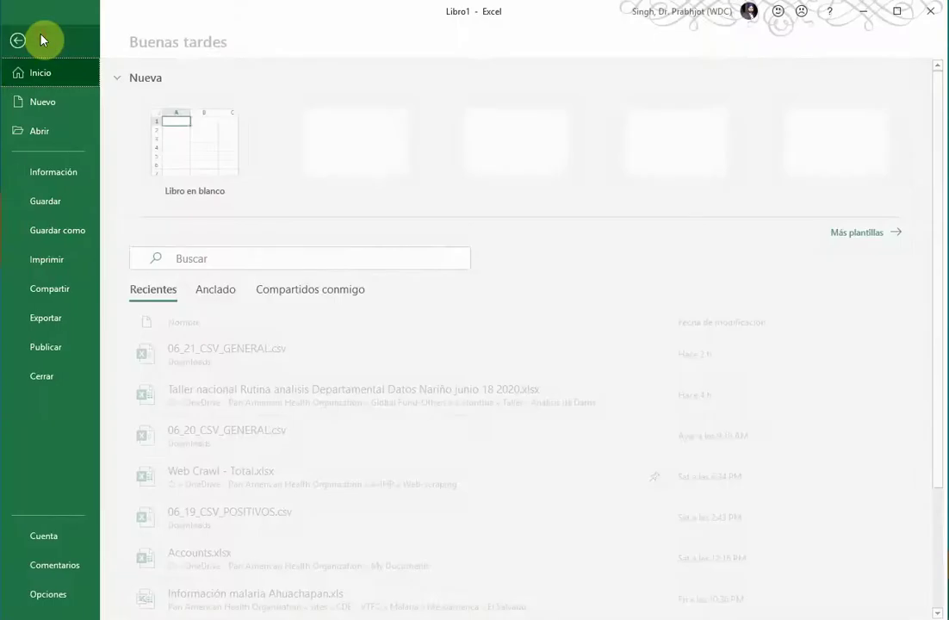
{"action": "left_click", "coordinate": [60, 596]}
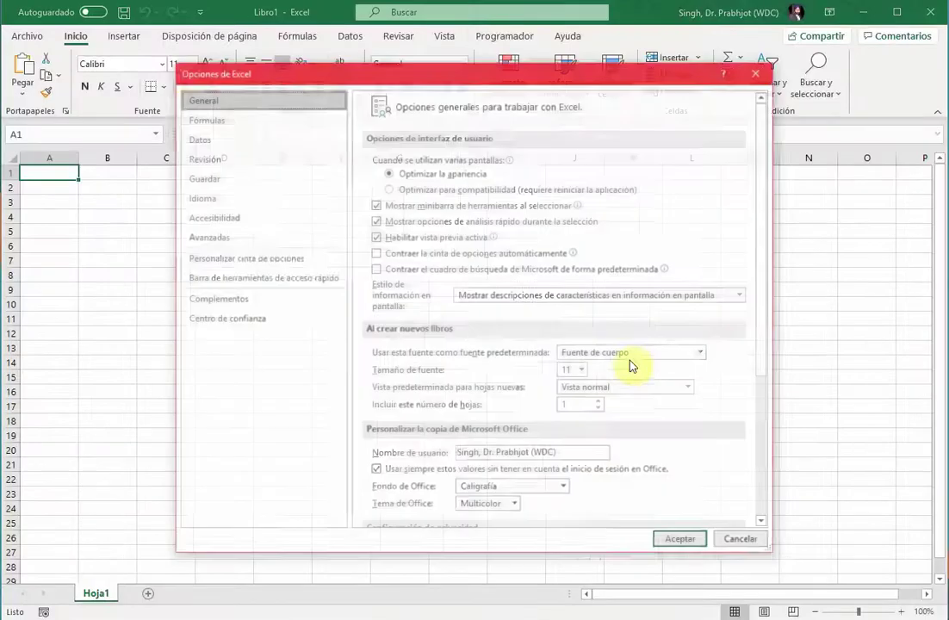
{"action": "left_click", "coordinate": [246, 260]}
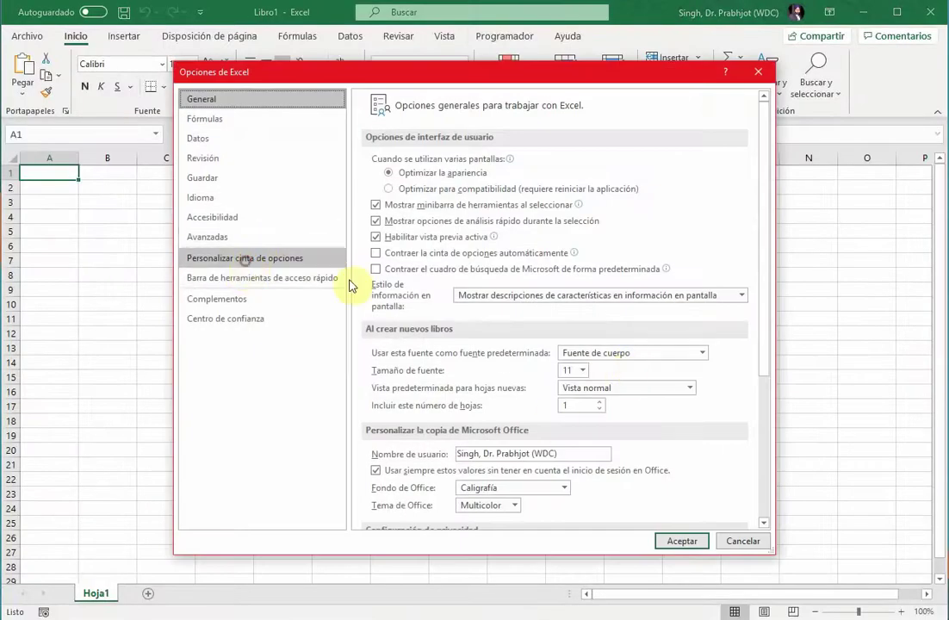
{"action": "left_click", "coordinate": [630, 391]}
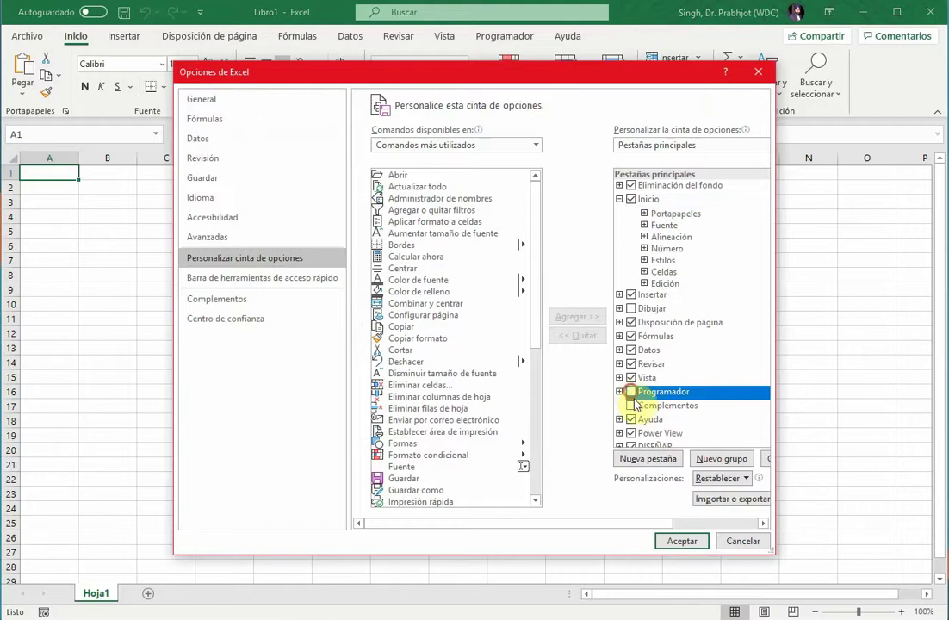
{"action": "left_click", "coordinate": [680, 541]}
{"action": "left_click", "coordinate": [756, 270]}
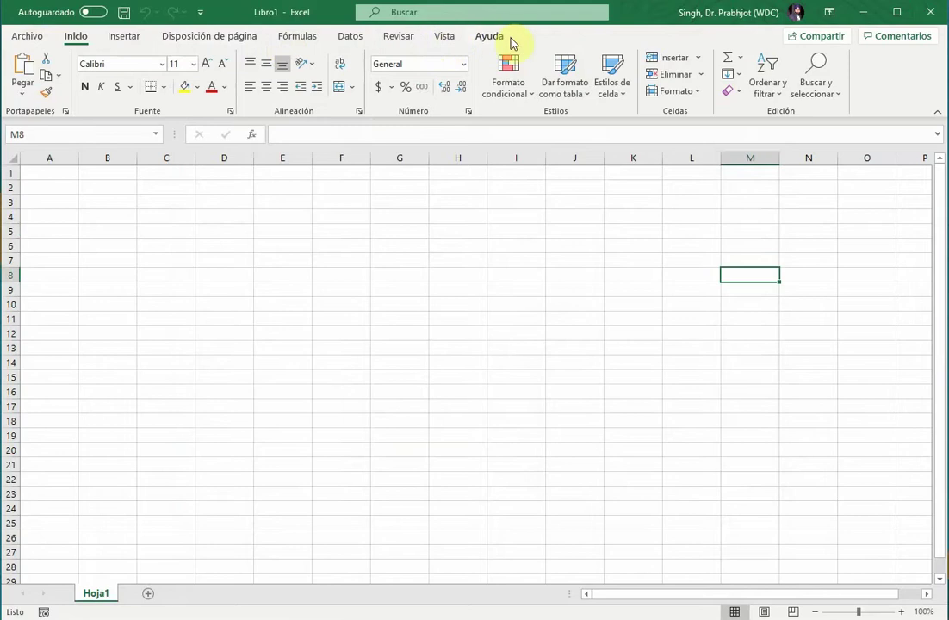
Re-check Programador in Personalizar cinta de opciones, with the dialog widened, and apply with Aceptar.
{"action": "left_click", "coordinate": [27, 38]}
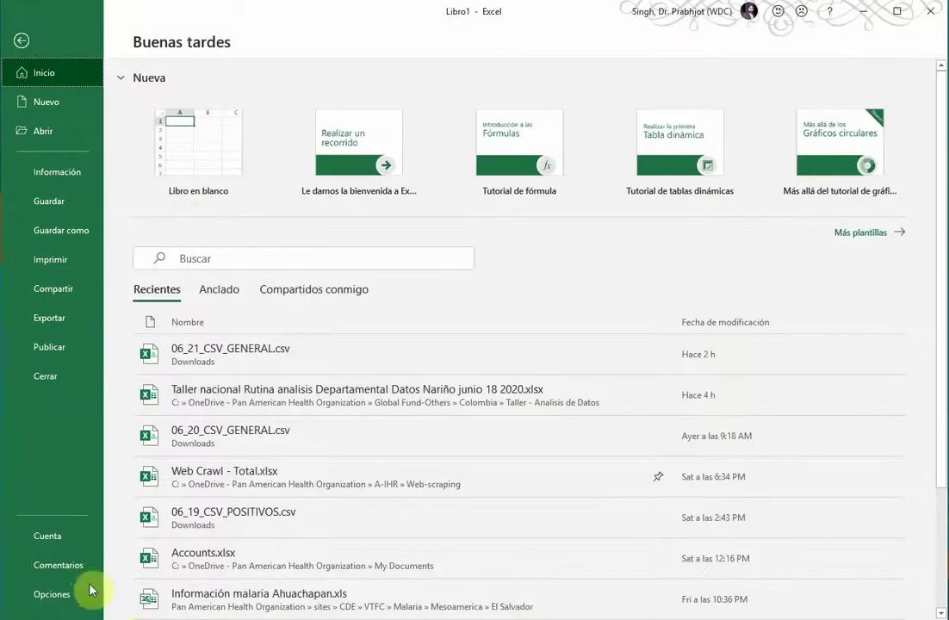
{"action": "left_click", "coordinate": [61, 595]}
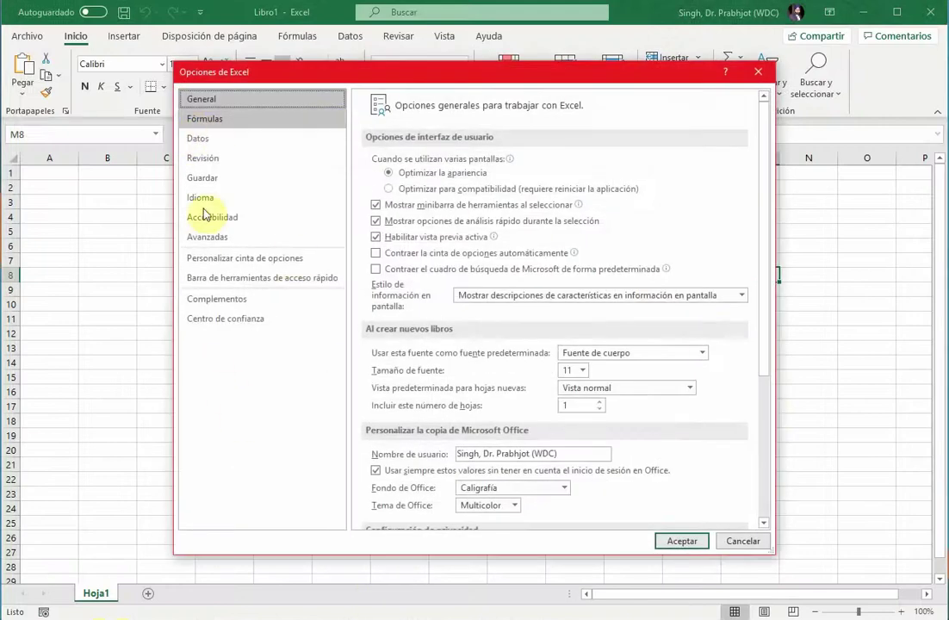
{"action": "left_click", "coordinate": [277, 264]}
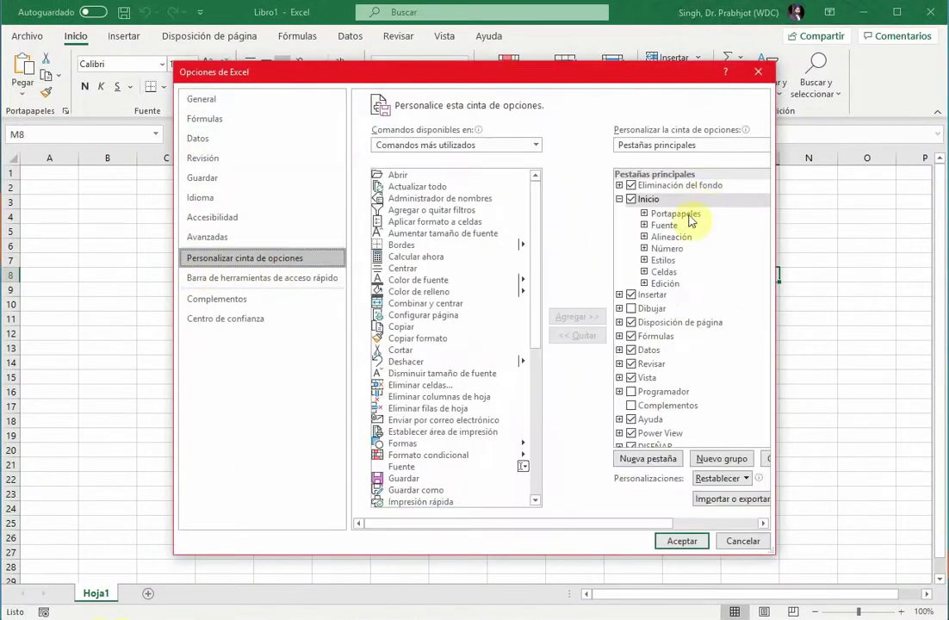
{"action": "left_click_drag", "start_coordinate": [778, 368], "coordinate": [883, 370]}
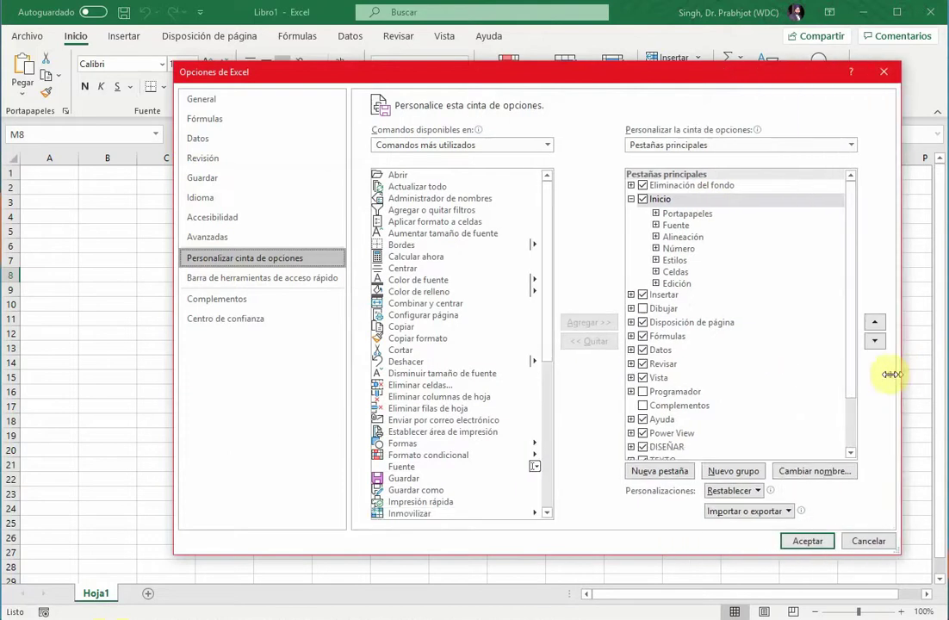
{"action": "scroll", "coordinate": [725, 400], "scroll_direction": "down", "scroll_amount": 1}
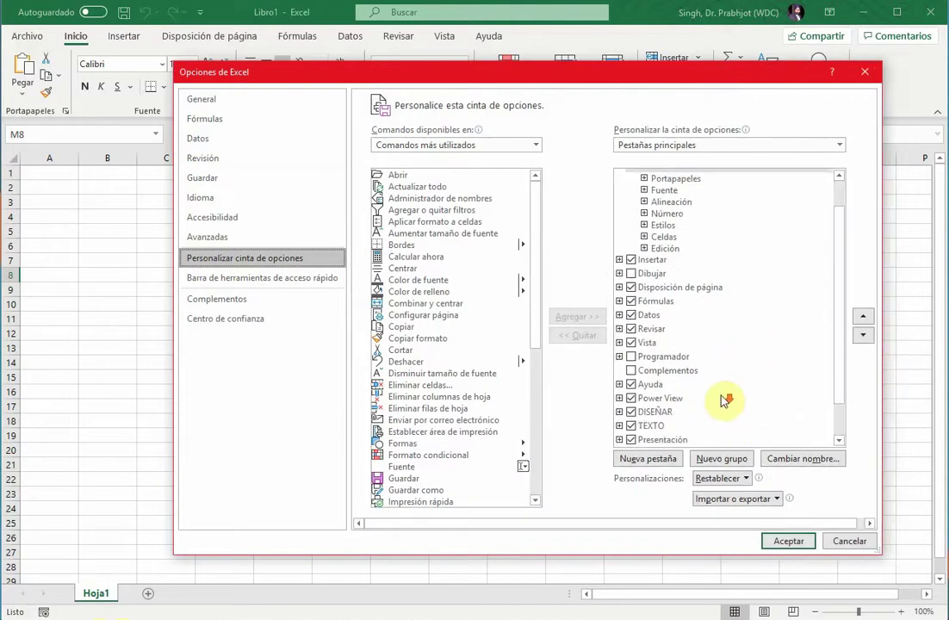
{"action": "scroll", "coordinate": [649, 222], "scroll_direction": "down", "scroll_amount": 1}
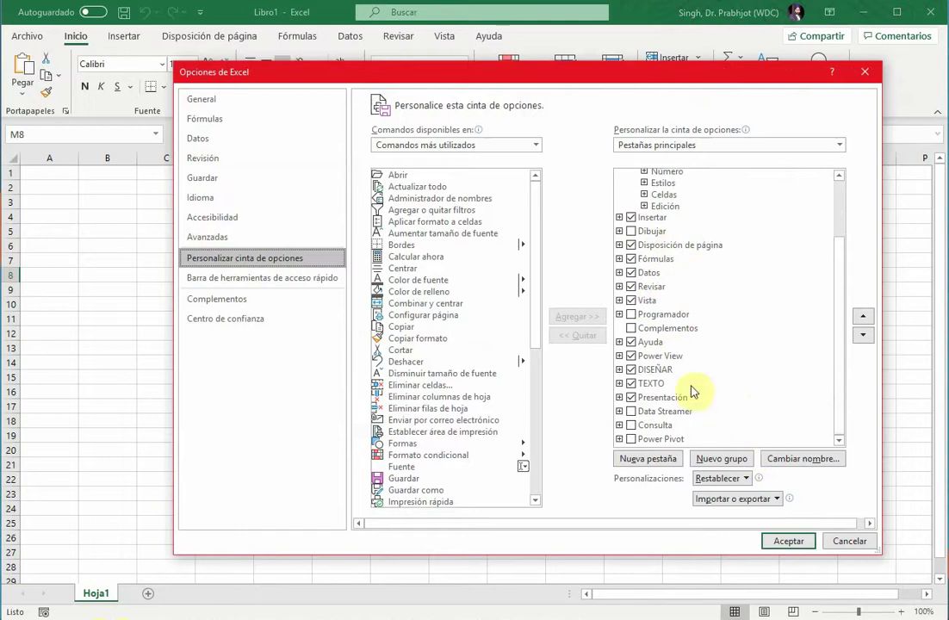
{"action": "left_click", "coordinate": [631, 315]}
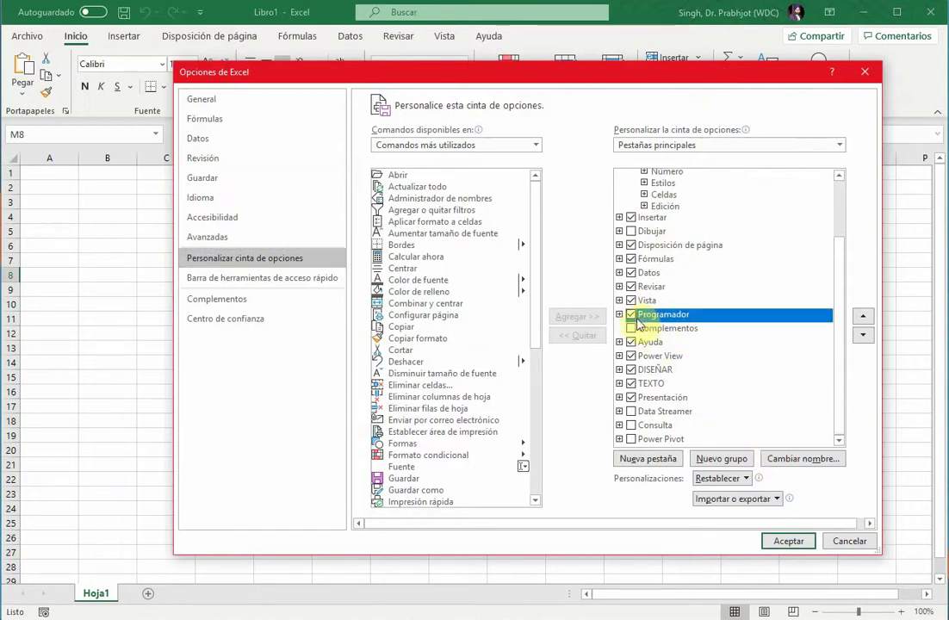
{"action": "left_click", "coordinate": [789, 542]}
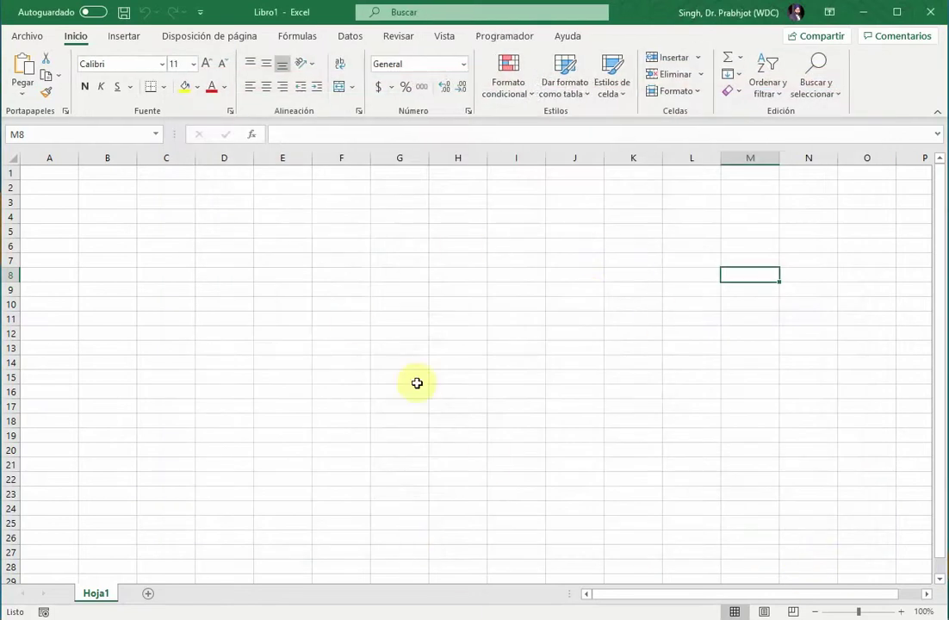
Open the Programador tab to show its Código, Complementos and Controles groups.
{"action": "left_click", "coordinate": [508, 38]}
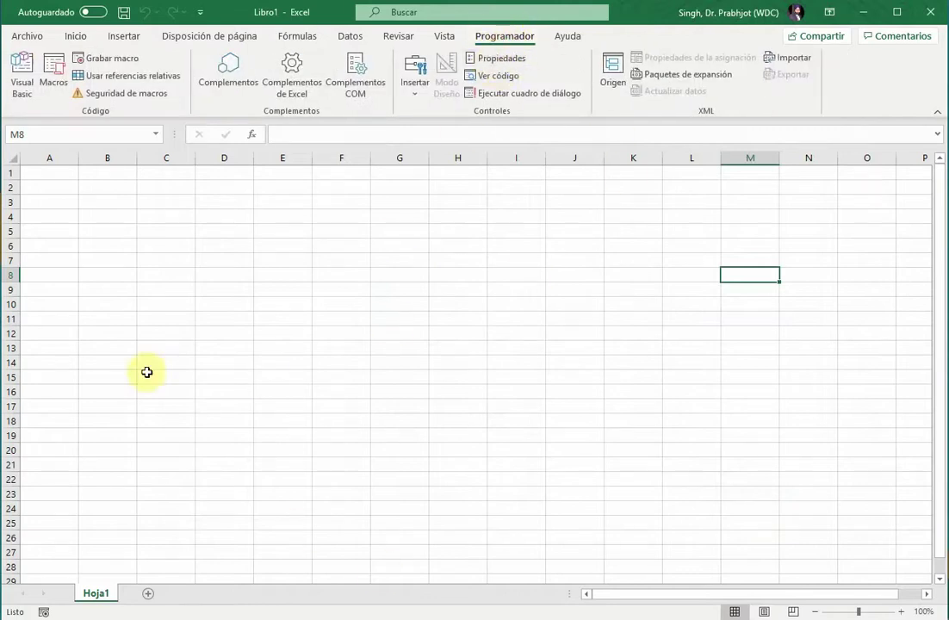
{"action": "left_click", "coordinate": [121, 203]}
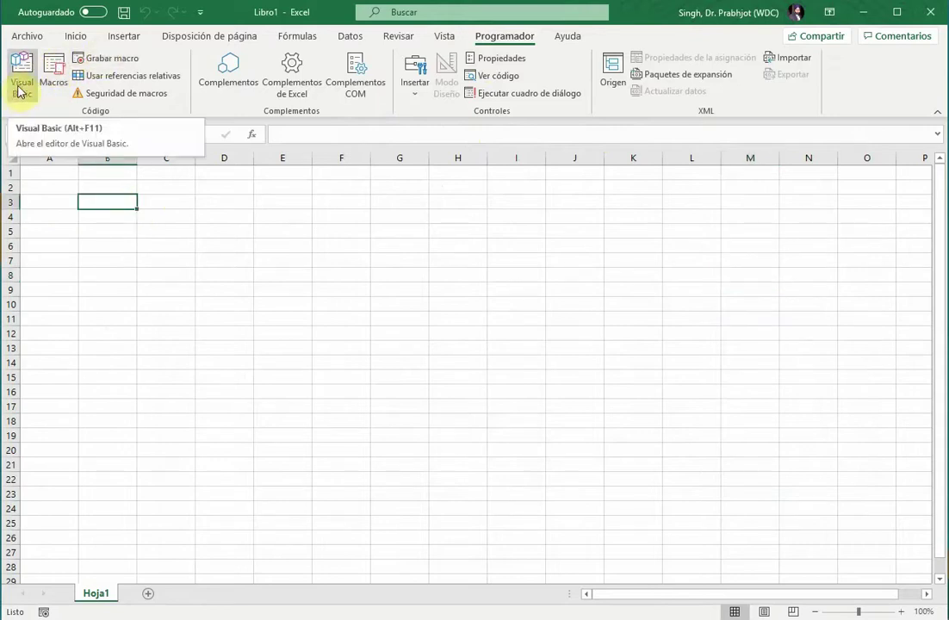
Start recording Macro1 with Guardar macro en set to Libro de macros personal.
{"action": "left_click", "coordinate": [90, 59]}
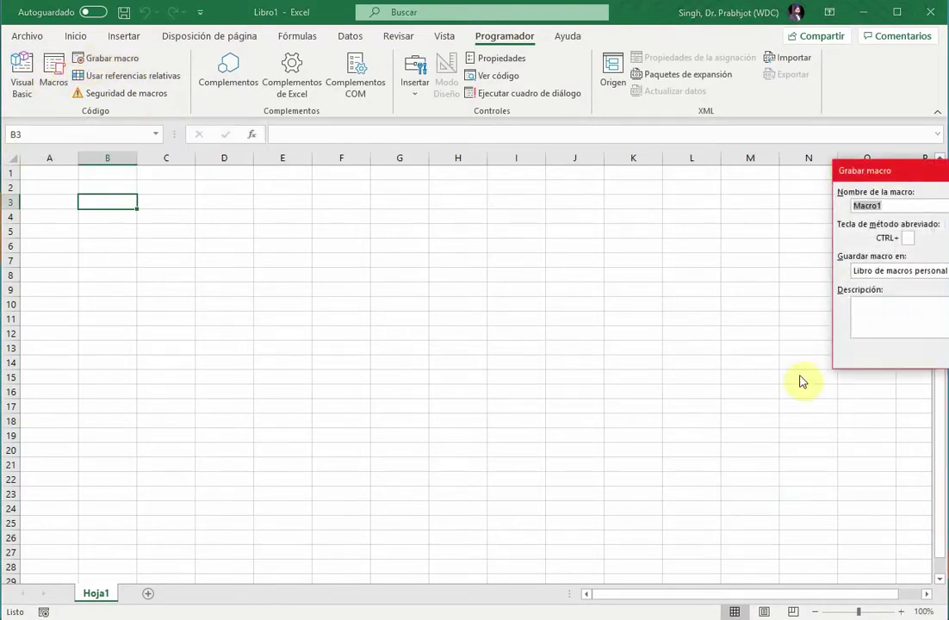
{"action": "mouse_move", "coordinate": [872, 170]}
{"action": "left_mouse_down"}
{"action": "mouse_move", "coordinate": [416, 157]}
{"action": "mouse_move", "coordinate": [374, 181]}
{"action": "left_mouse_up"}
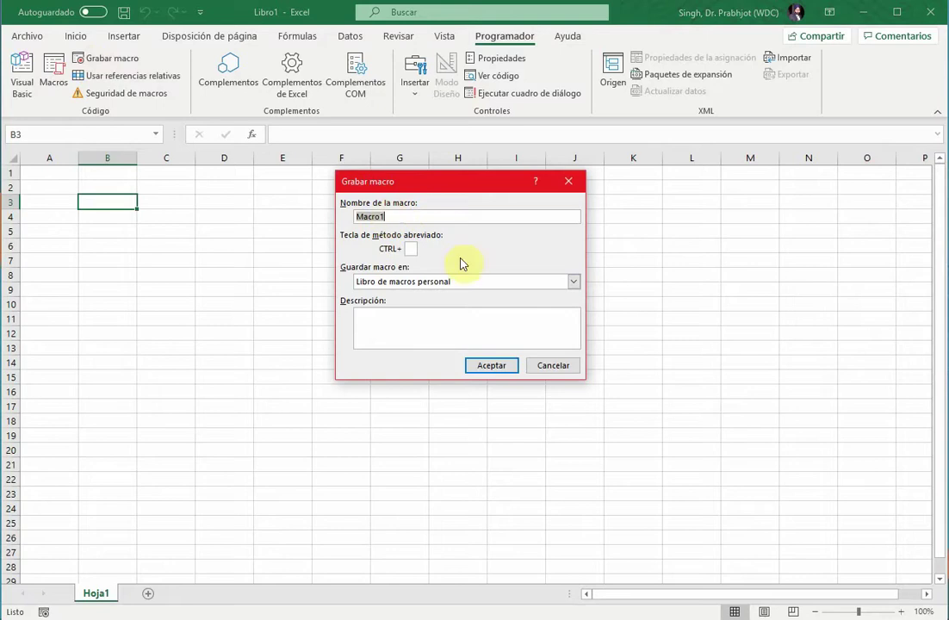
{"action": "left_click", "coordinate": [457, 284]}
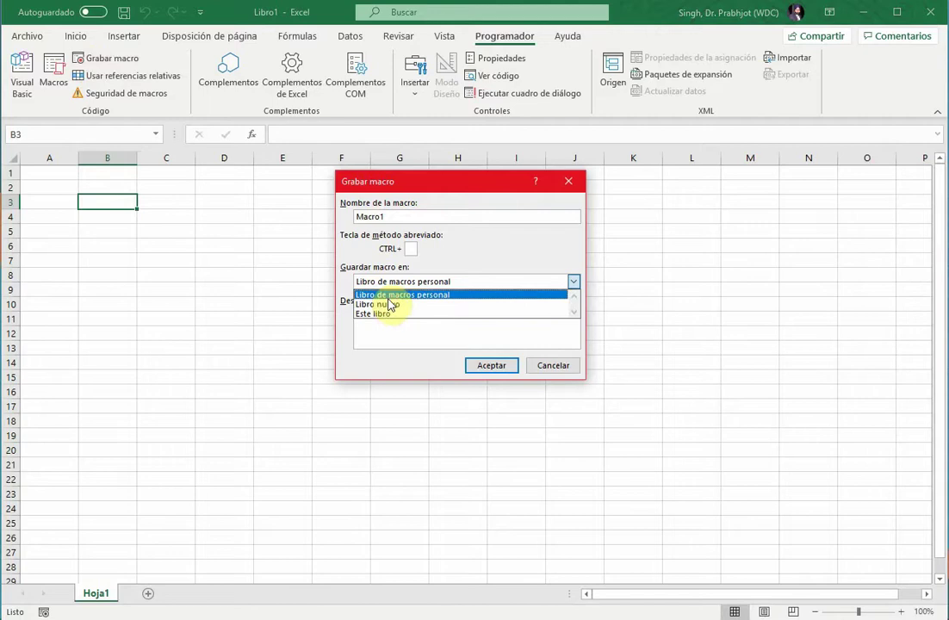
{"action": "left_click", "coordinate": [388, 296]}
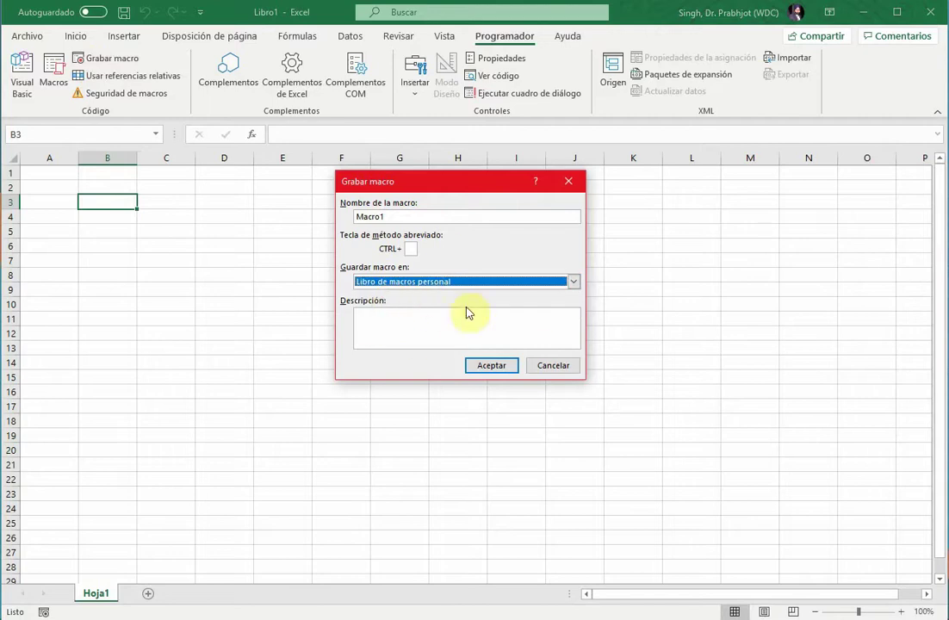
{"action": "left_click", "coordinate": [491, 366]}
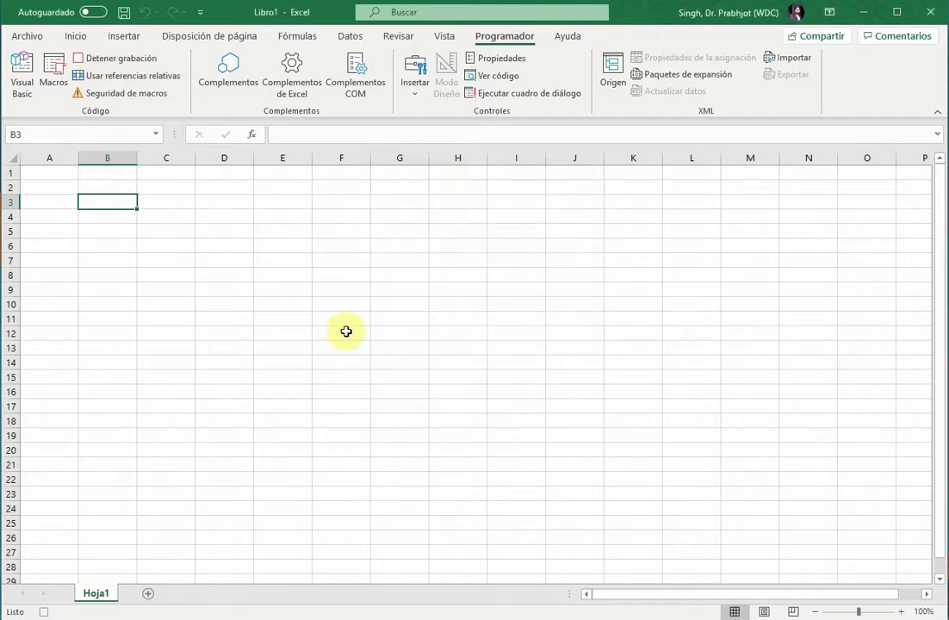
While recording, click around the sheet and enter abc in cell E8.
{"action": "left_click", "coordinate": [171, 260]}
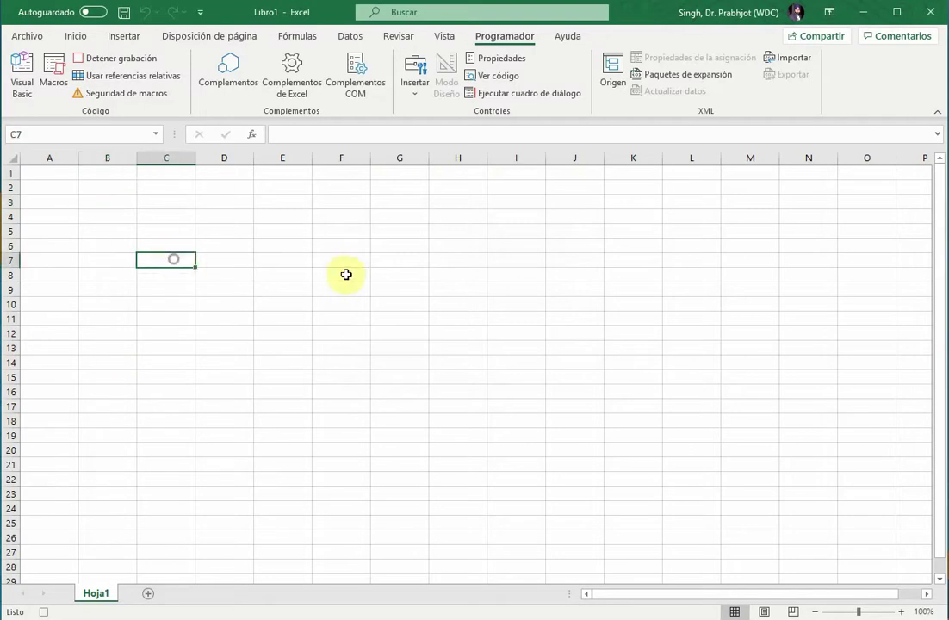
{"action": "left_click", "coordinate": [344, 273]}
{"action": "left_click", "coordinate": [142, 351]}
{"action": "left_click", "coordinate": [379, 363]}
{"action": "left_click", "coordinate": [285, 260]}
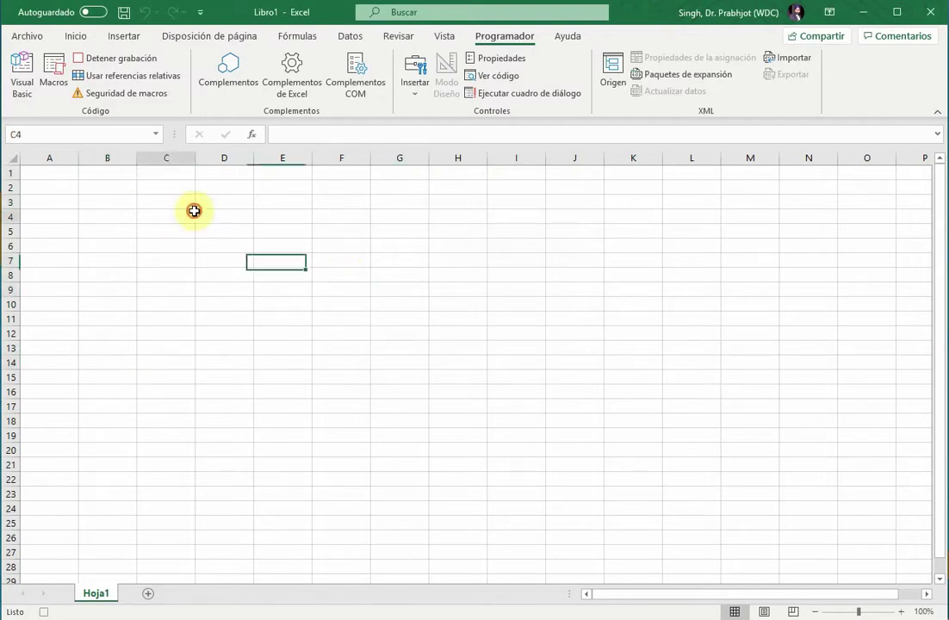
{"action": "left_click", "coordinate": [84, 291]}
{"action": "left_click", "coordinate": [289, 278]}
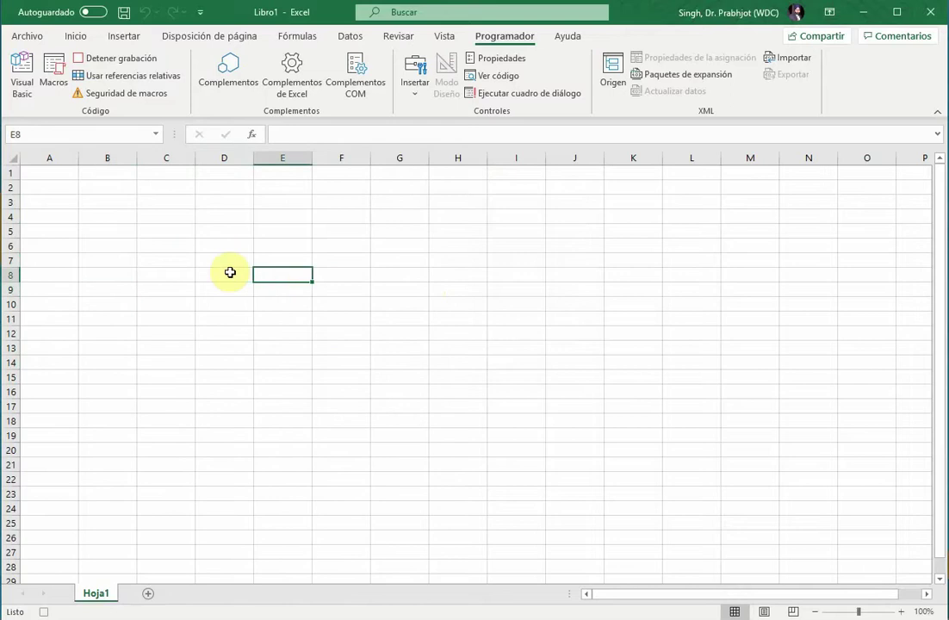
{"action": "type", "text": "abc"}
{"action": "key", "text": "Return"}
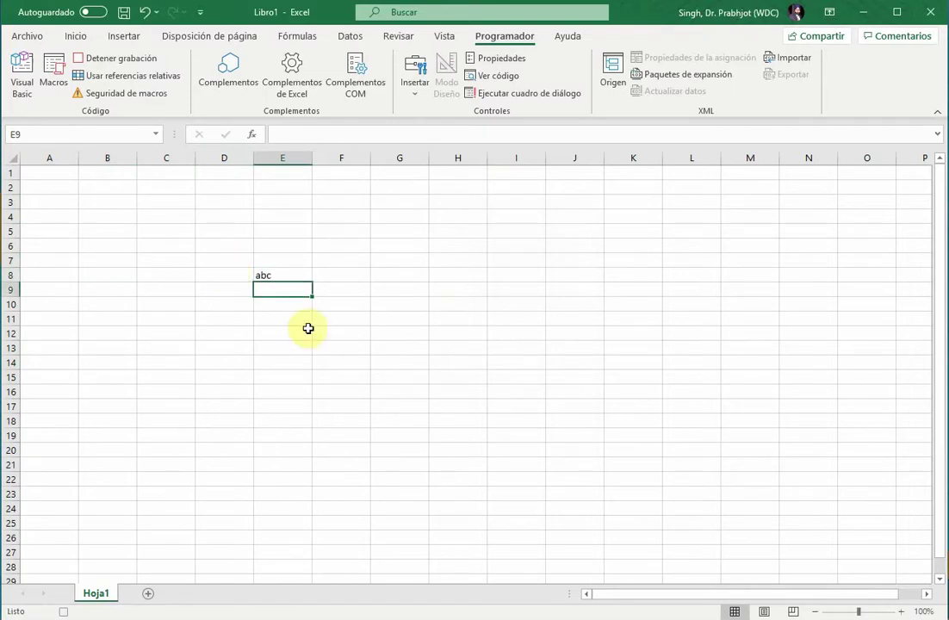
Stop the macro recording, then clear the C3:G15 block containing abc.
{"action": "left_click", "coordinate": [111, 62]}
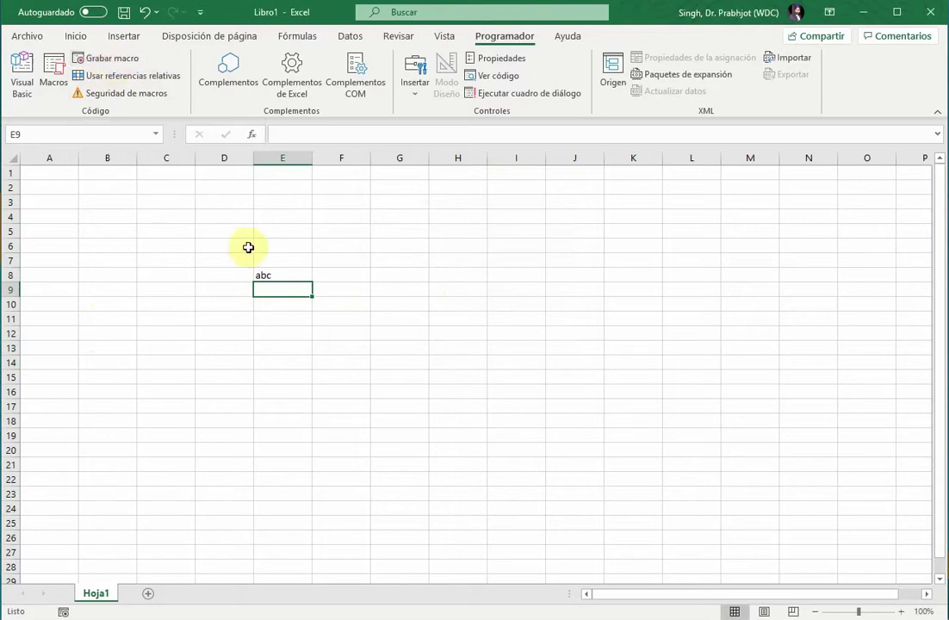
{"action": "left_click_drag", "start_coordinate": [139, 201], "coordinate": [393, 372]}
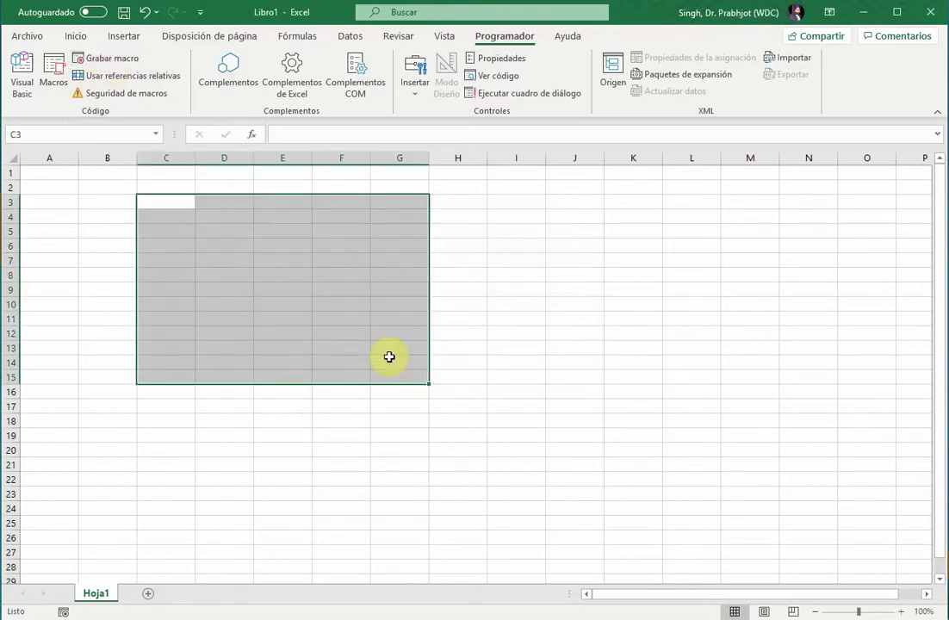
{"action": "left_click", "coordinate": [305, 240]}
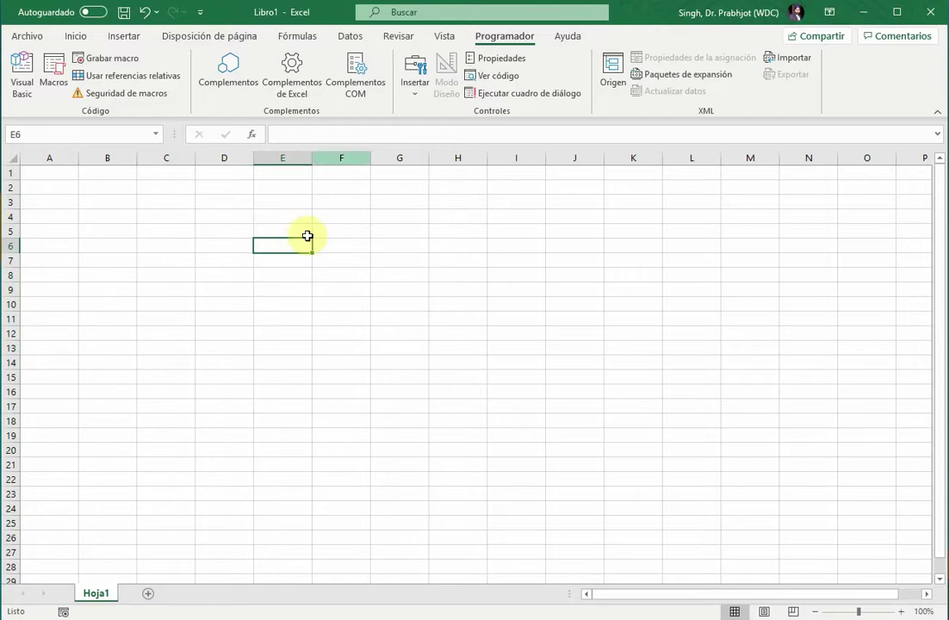
Launch the Visual Basic editor and stretch its window to full screen width.
{"action": "left_click", "coordinate": [23, 82]}
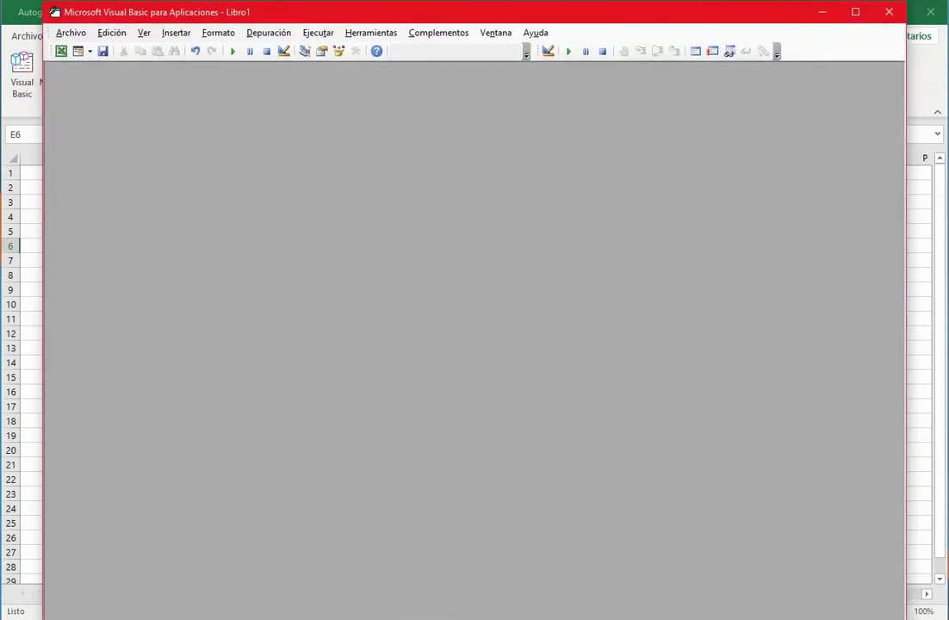
{"action": "left_click_drag", "start_coordinate": [899, 610], "coordinate": [946, 616]}
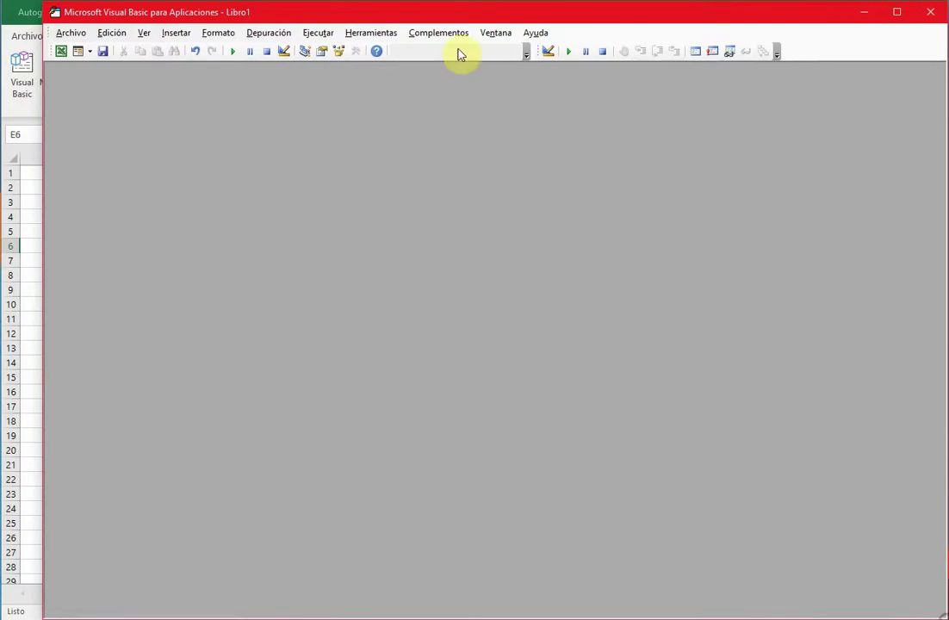
{"action": "left_click_drag", "start_coordinate": [418, 18], "coordinate": [375, 18]}
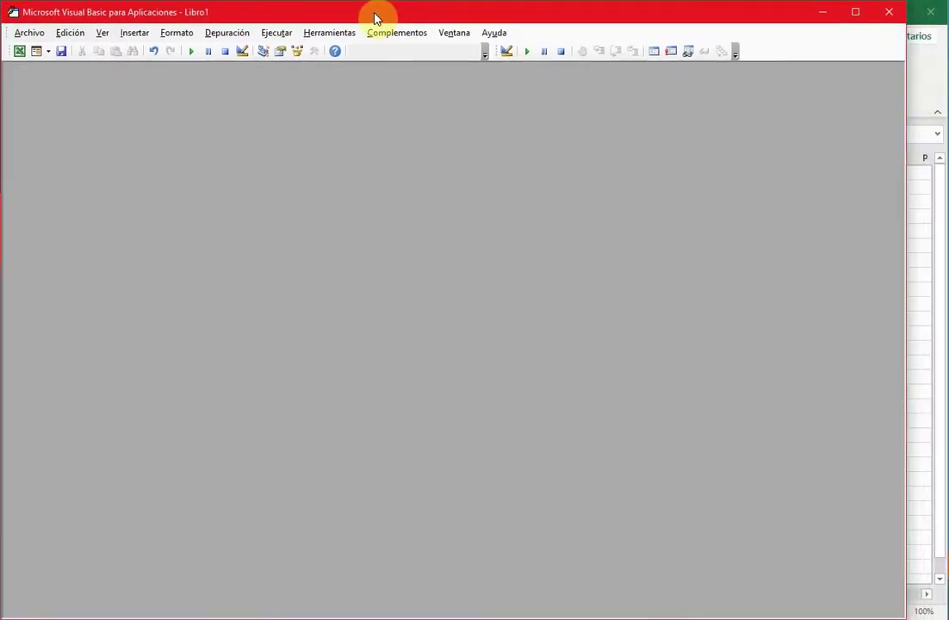
{"action": "left_click_drag", "start_coordinate": [908, 382], "coordinate": [945, 383]}
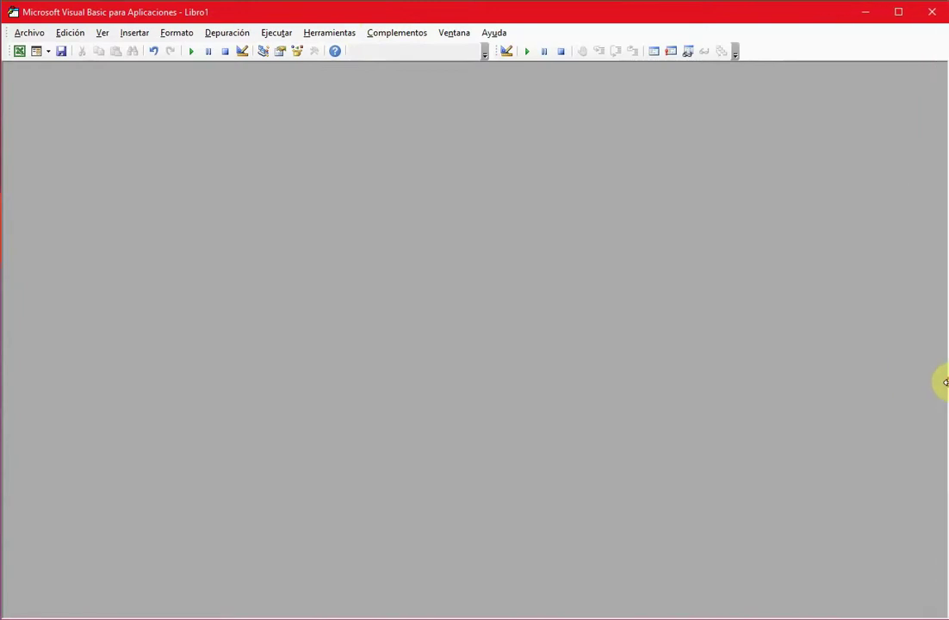
Show the empty Hoja1 code window for Libro1 via Ver > Código.
{"action": "left_click", "coordinate": [103, 34]}
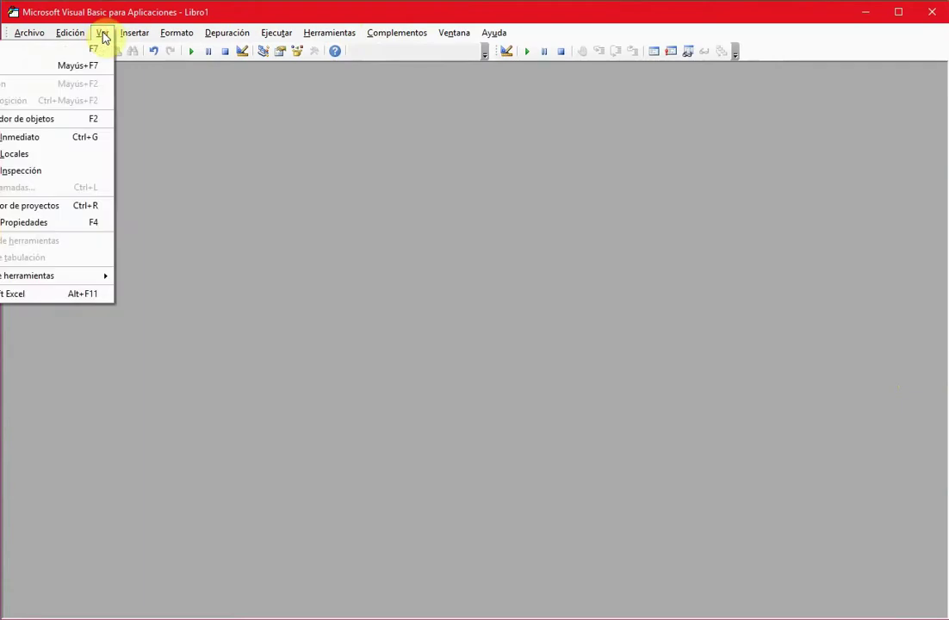
{"action": "mouse_move", "coordinate": [176, 33]}
{"action": "left_click_drag", "start_coordinate": [183, 15], "coordinate": [255, 16]}
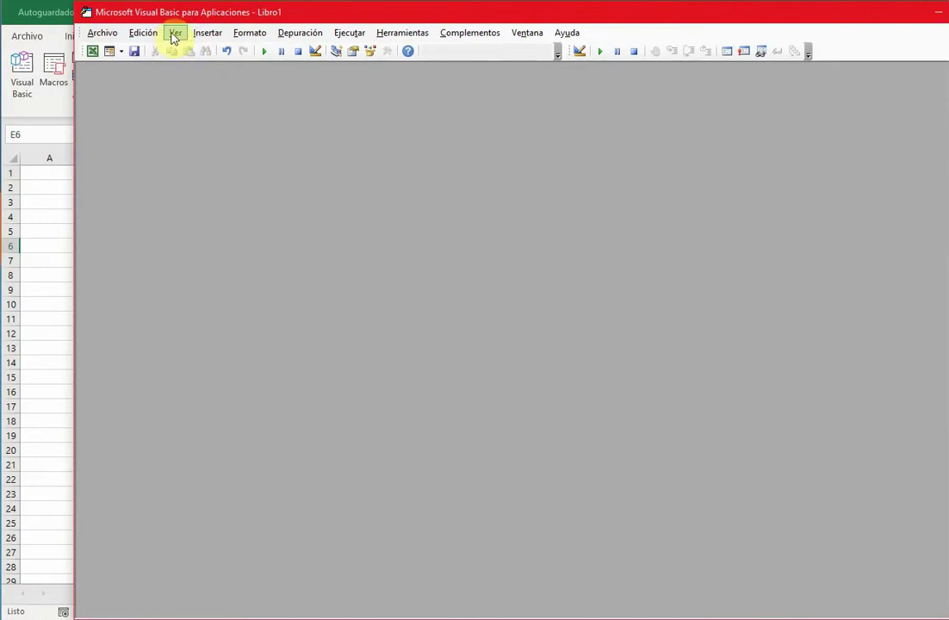
{"action": "left_click", "coordinate": [176, 33]}
{"action": "mouse_move", "coordinate": [102, 33]}
{"action": "mouse_move", "coordinate": [185, 35]}
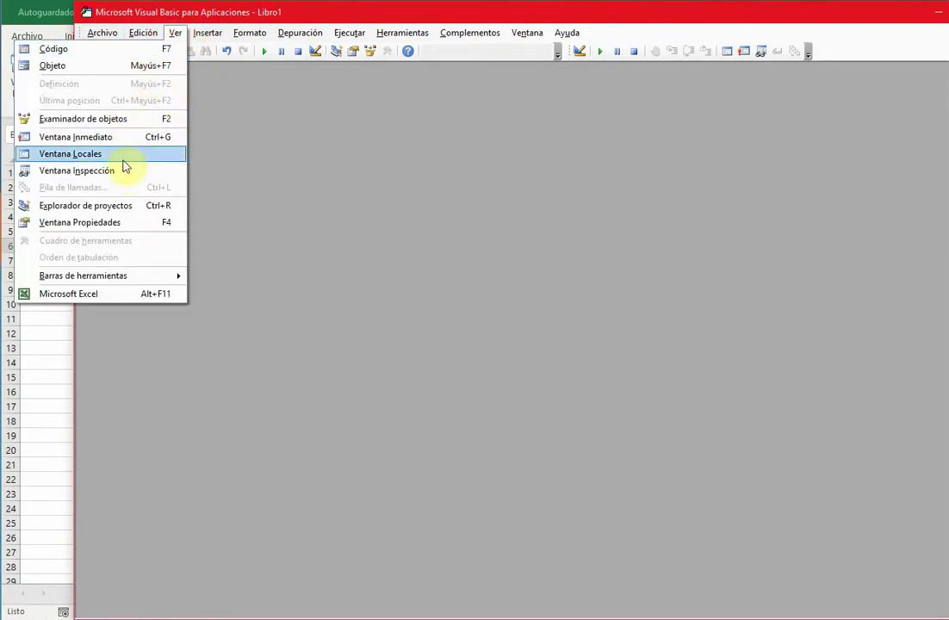
{"action": "left_click", "coordinate": [53, 50]}
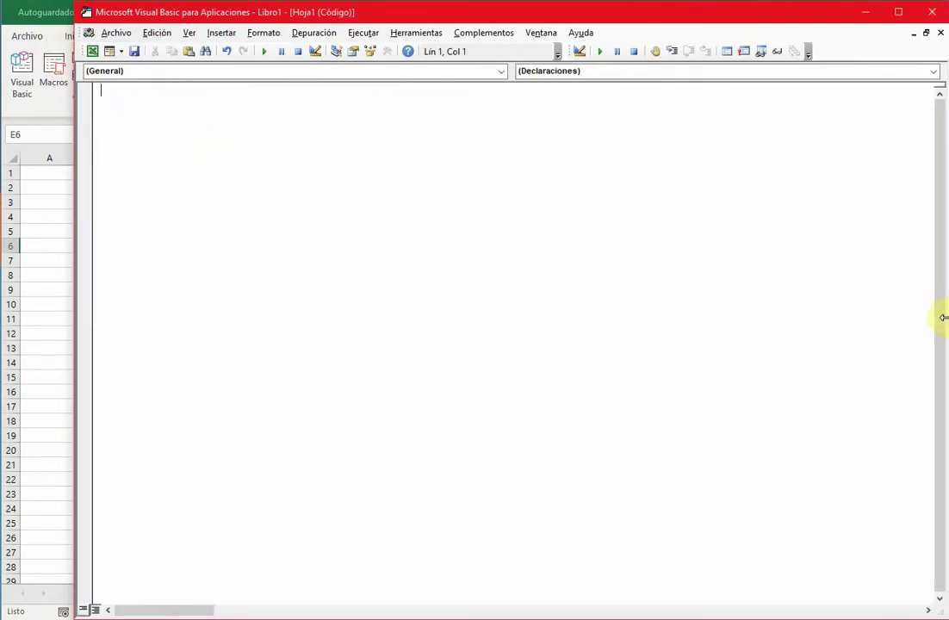
Show Ver > Explorador de proyectos, listing VBAProject (Libro1) and PERSONAL.XLSB.
{"action": "left_click_drag", "start_coordinate": [944, 318], "coordinate": [940, 318]}
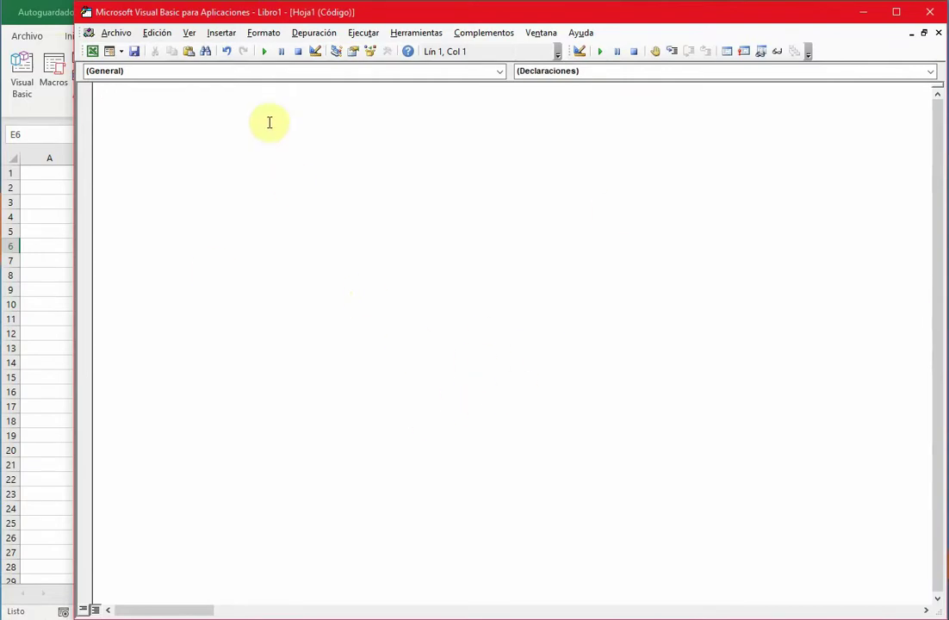
{"action": "left_click", "coordinate": [190, 34]}
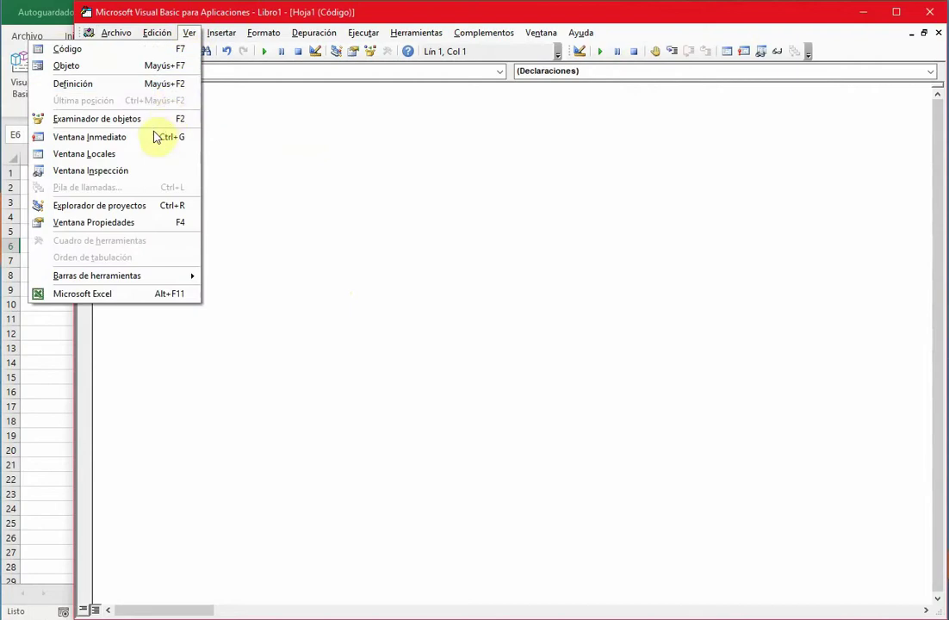
{"action": "left_click", "coordinate": [128, 207]}
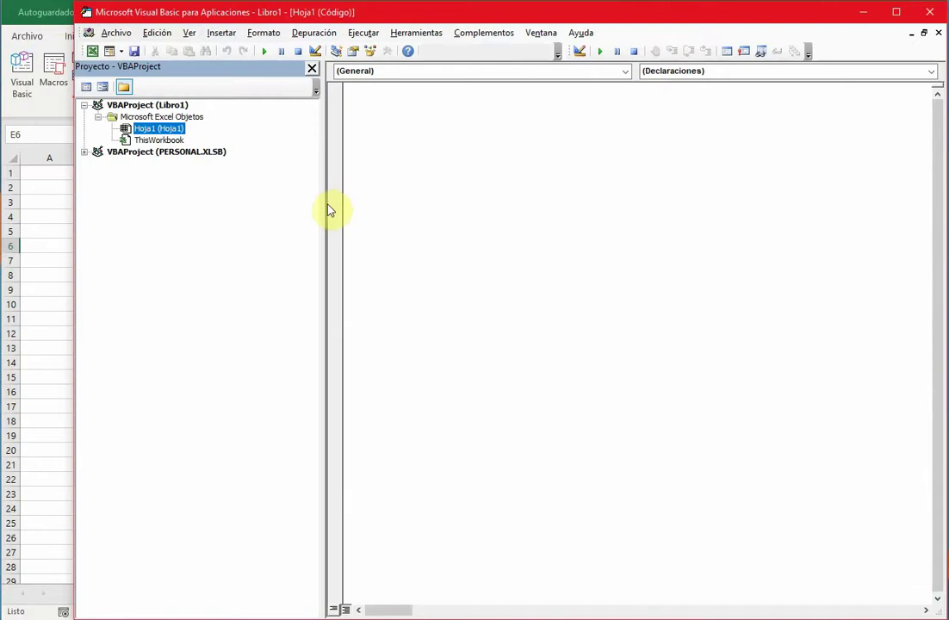
Show the Ventana Propiedades for Hoja1 and drag the splitter down to enlarge the project tree.
{"action": "left_click", "coordinate": [190, 34]}
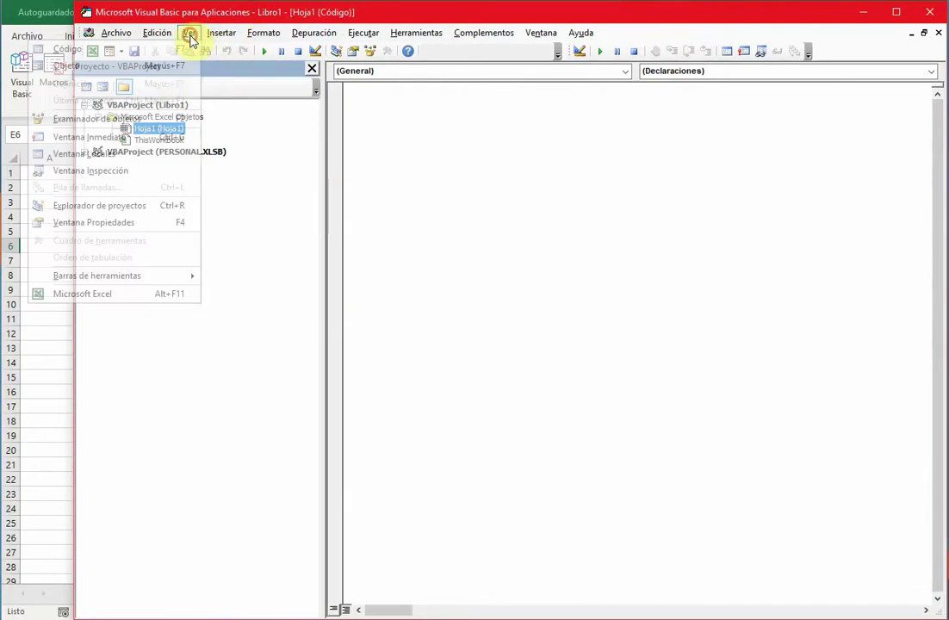
{"action": "left_click", "coordinate": [117, 230]}
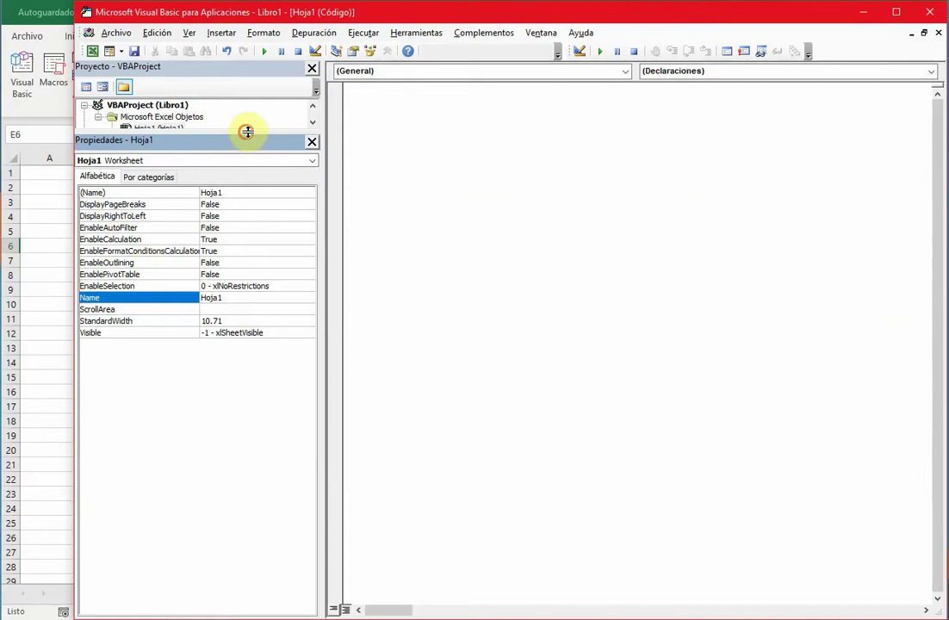
{"action": "left_click_drag", "start_coordinate": [247, 131], "coordinate": [245, 150]}
{"action": "left_click_drag", "start_coordinate": [238, 215], "coordinate": [223, 359]}
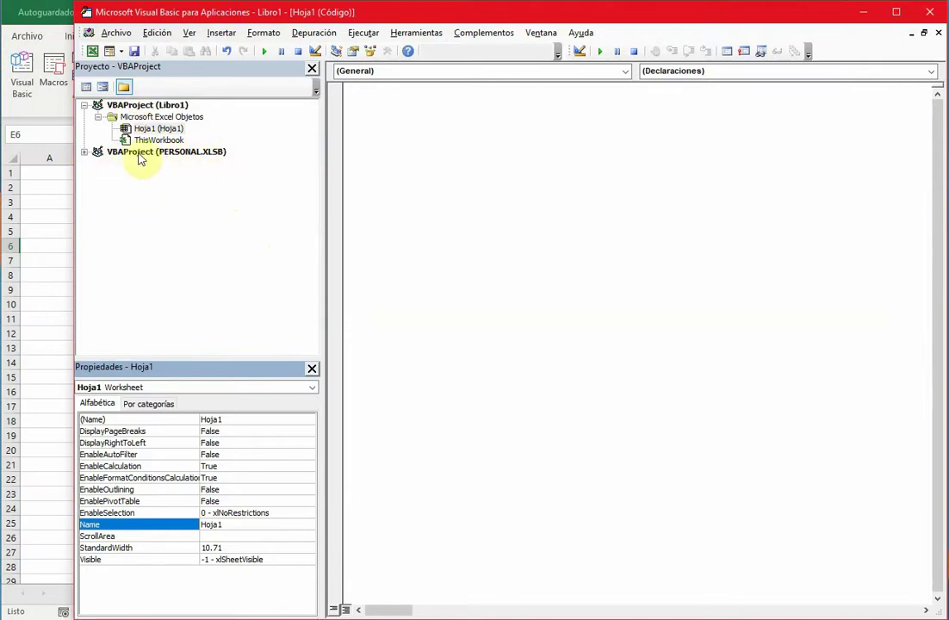
Expand PERSONAL.XLSB, open Módulo1 and delete all of the recorded Macro1 code.
{"action": "left_click", "coordinate": [85, 152]}
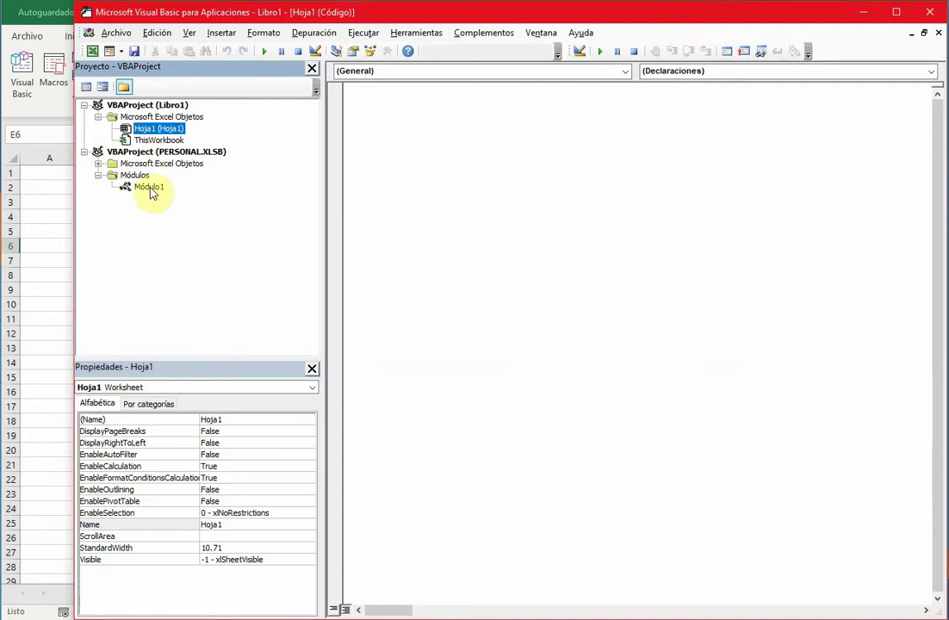
{"action": "left_click", "coordinate": [150, 190]}
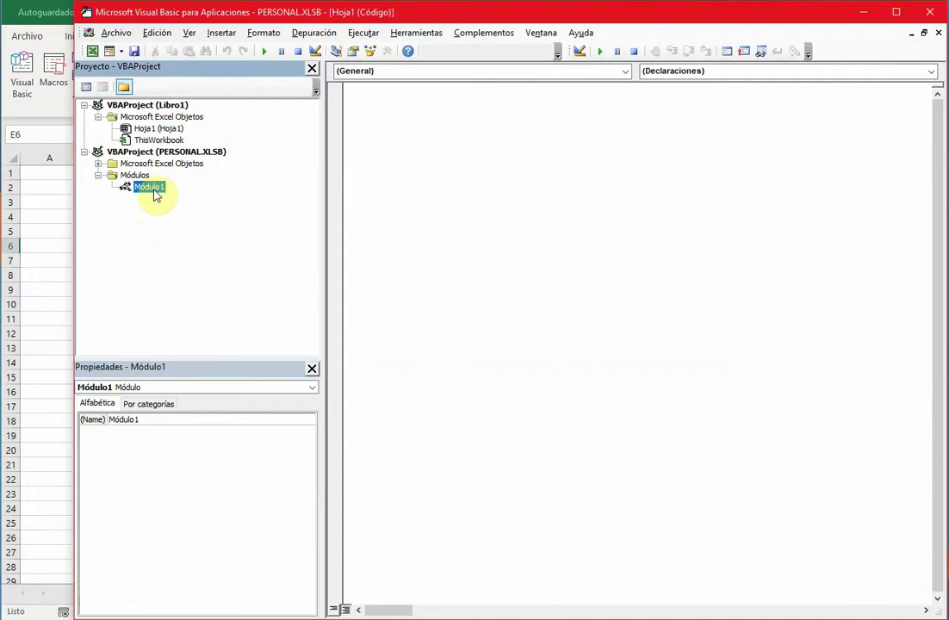
{"action": "double_click", "coordinate": [151, 188]}
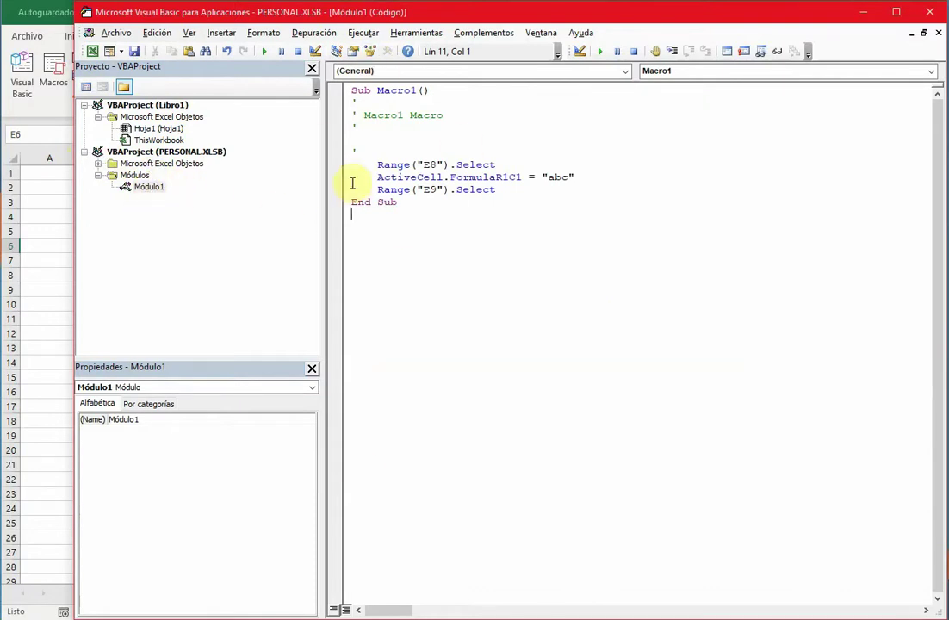
{"action": "left_click", "coordinate": [397, 233]}
{"action": "left_click_drag", "start_coordinate": [401, 202], "coordinate": [340, 88]}
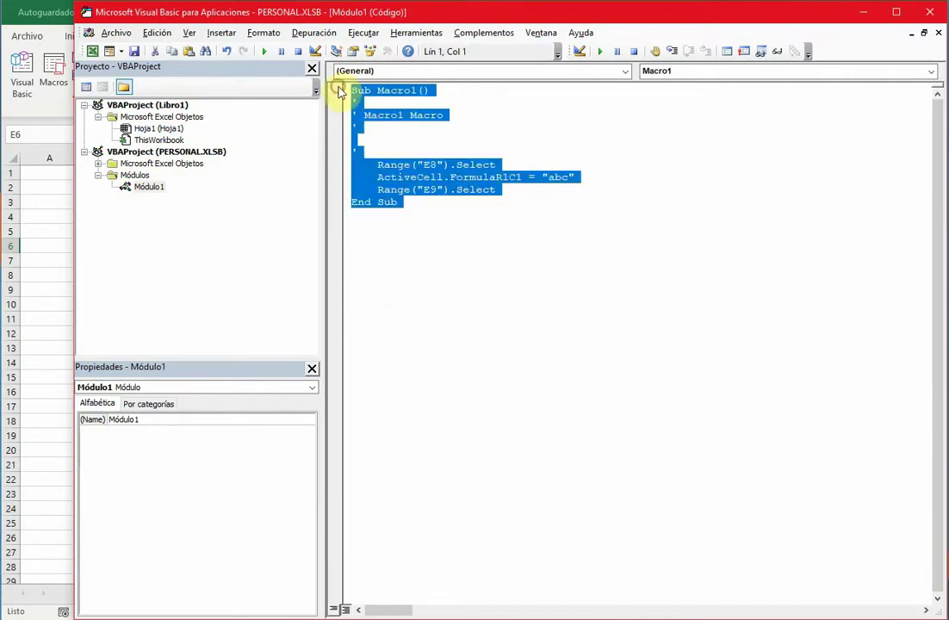
{"action": "key", "text": "Delete"}
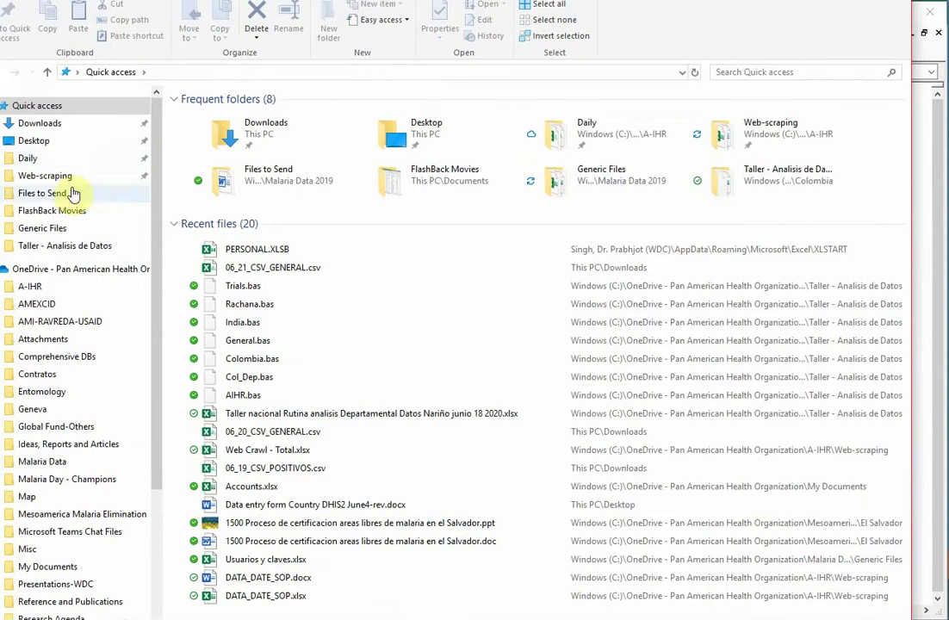
Open Taller - Analisis de Datos, select Depurar.txt, then go up to the Colombia folder.
{"action": "left_click", "coordinate": [57, 251]}
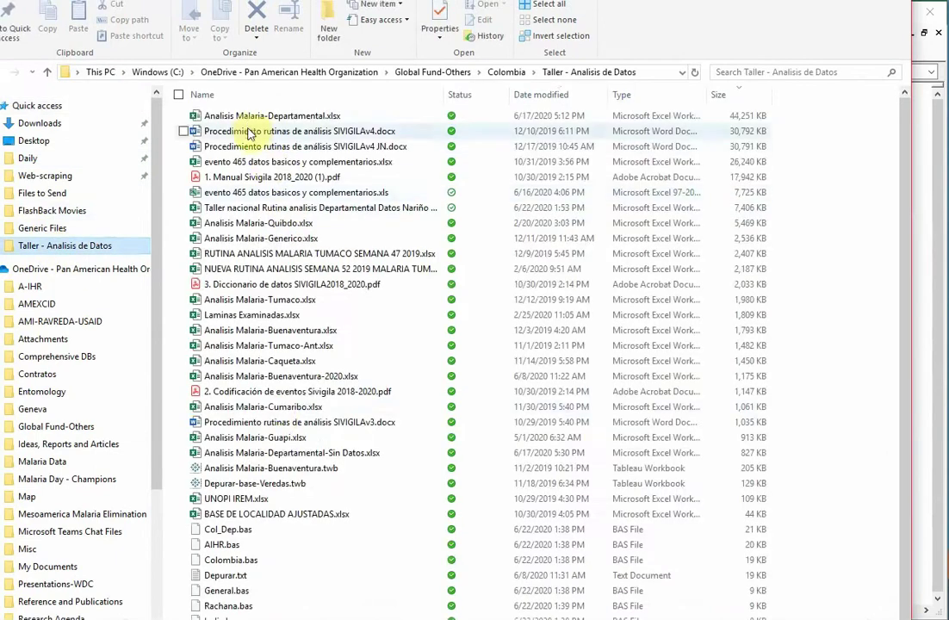
{"action": "left_click", "coordinate": [231, 569]}
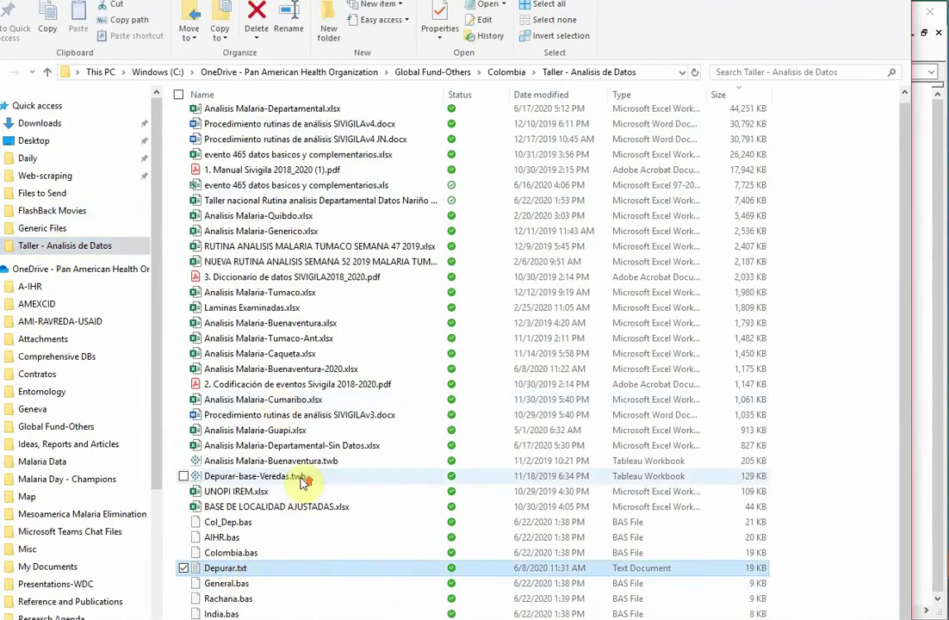
{"action": "scroll", "coordinate": [300, 481], "scroll_direction": "up", "scroll_amount": 1}
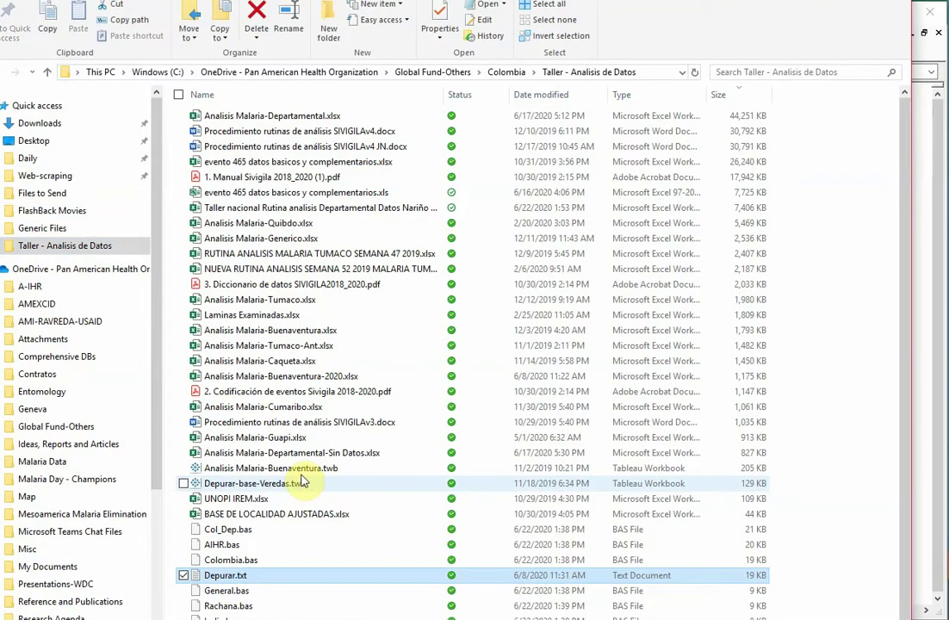
{"action": "left_click", "coordinate": [513, 73]}
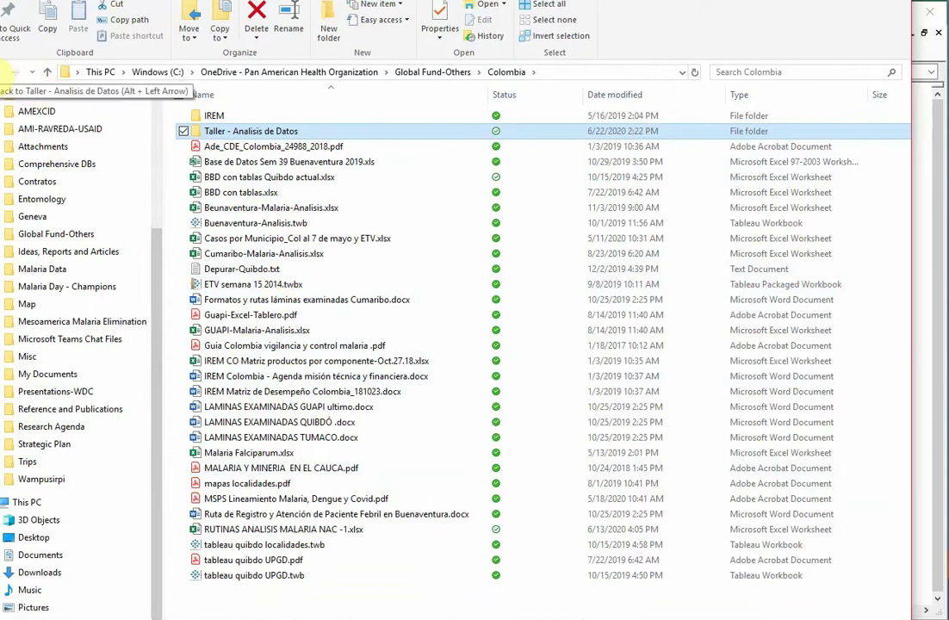
Move the Depurar Dep.txt Notepad window up-left and scroll through the macro code.
{"action": "key", "text": "alt+Tab"}
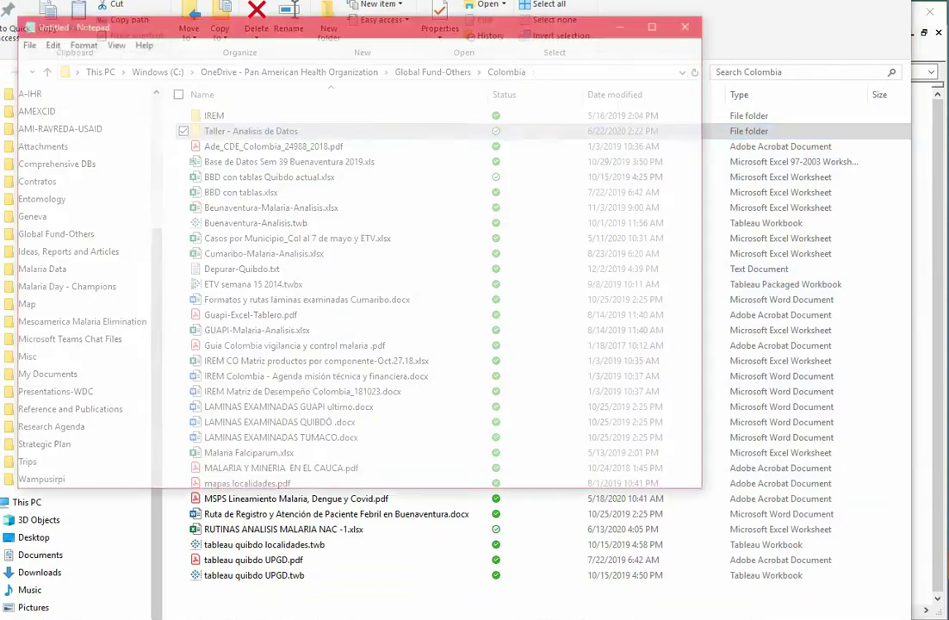
{"action": "left_click_drag", "start_coordinate": [239, 22], "coordinate": [497, 67]}
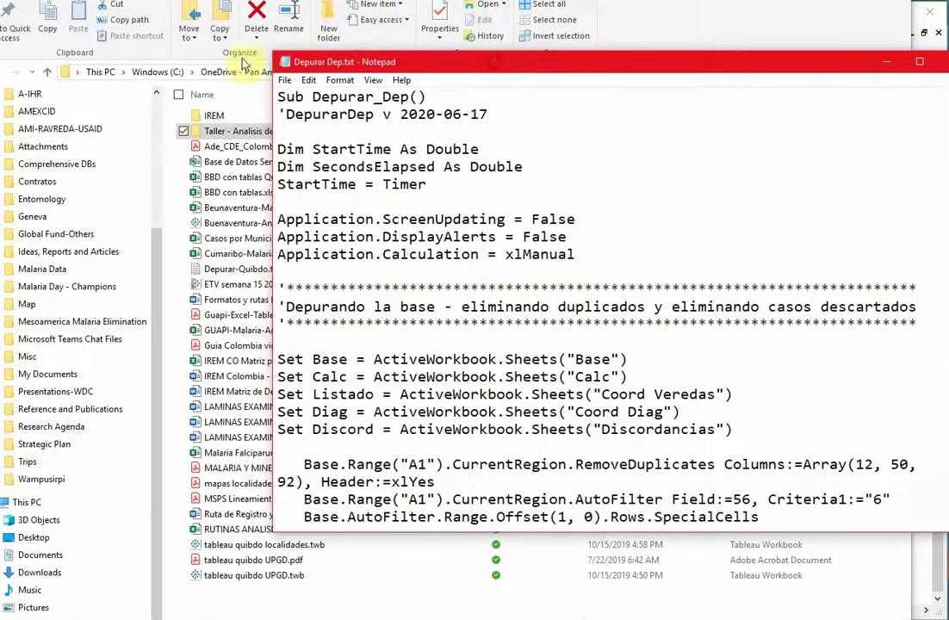
{"action": "left_click_drag", "start_coordinate": [408, 69], "coordinate": [368, 39]}
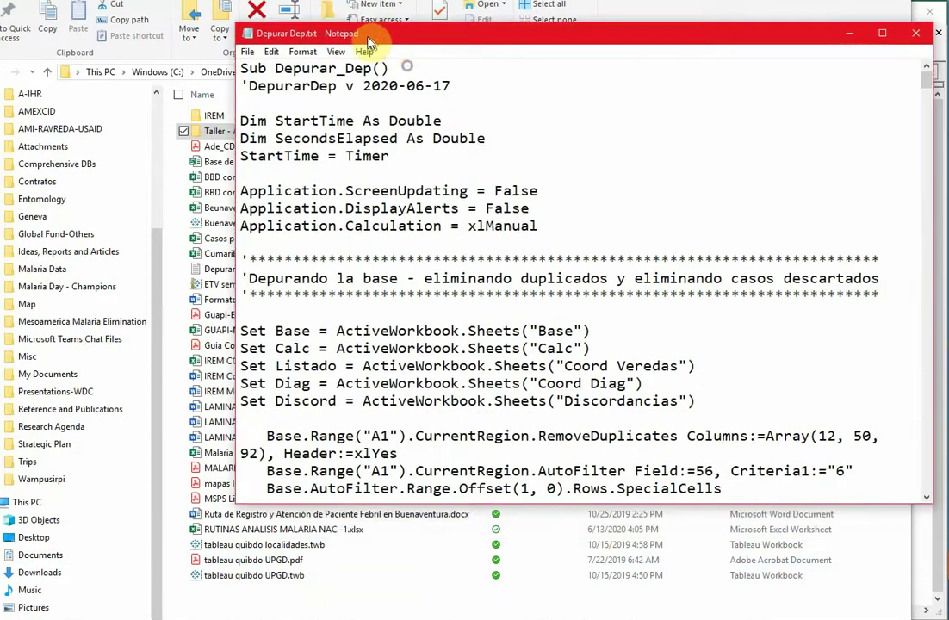
{"action": "scroll", "coordinate": [439, 293], "scroll_direction": "down", "scroll_amount": 5}
{"action": "scroll", "coordinate": [448, 258], "scroll_direction": "down", "scroll_amount": 15}
{"action": "scroll", "coordinate": [450, 247], "scroll_direction": "down", "scroll_amount": 10}
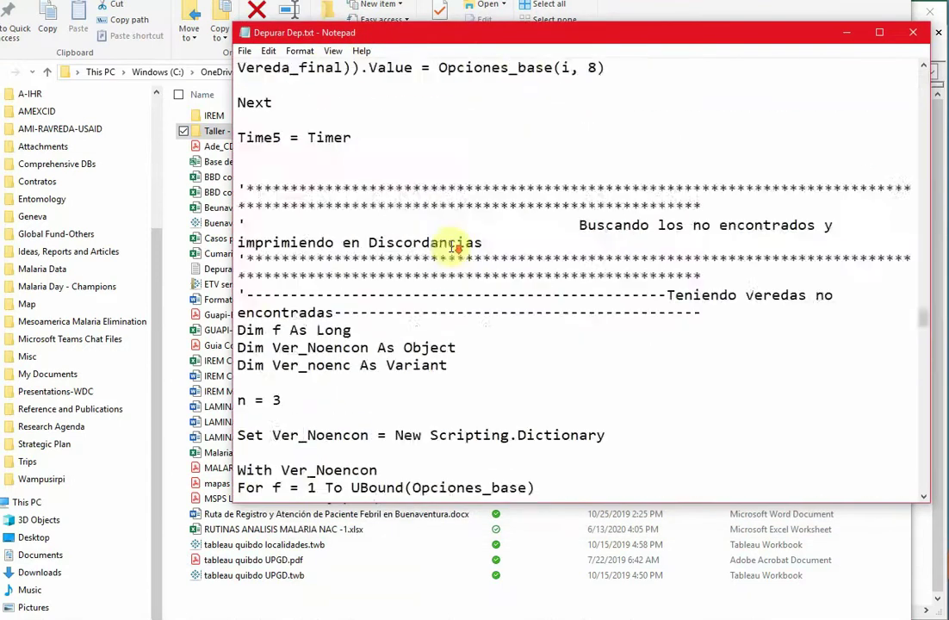
{"action": "scroll", "coordinate": [450, 246], "scroll_direction": "down", "scroll_amount": 10}
{"action": "scroll", "coordinate": [452, 247], "scroll_direction": "down", "scroll_amount": 10}
{"action": "scroll", "coordinate": [454, 246], "scroll_direction": "down", "scroll_amount": 10}
{"action": "scroll", "coordinate": [453, 246], "scroll_direction": "up", "scroll_amount": 10}
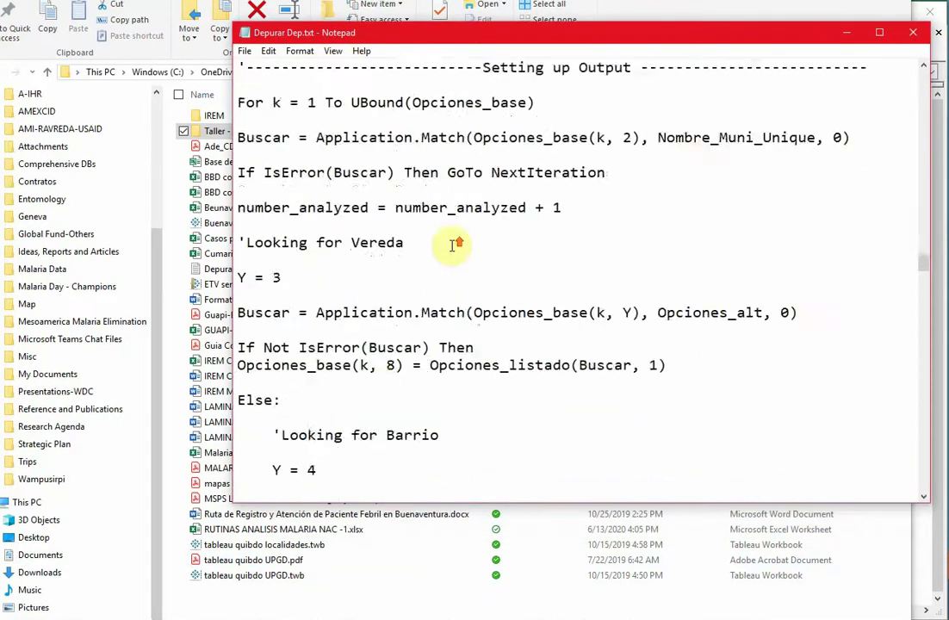
{"action": "scroll", "coordinate": [453, 246], "scroll_direction": "up", "scroll_amount": 10}
{"action": "scroll", "coordinate": [452, 247], "scroll_direction": "up", "scroll_amount": 10}
{"action": "scroll", "coordinate": [451, 247], "scroll_direction": "up", "scroll_amount": 10}
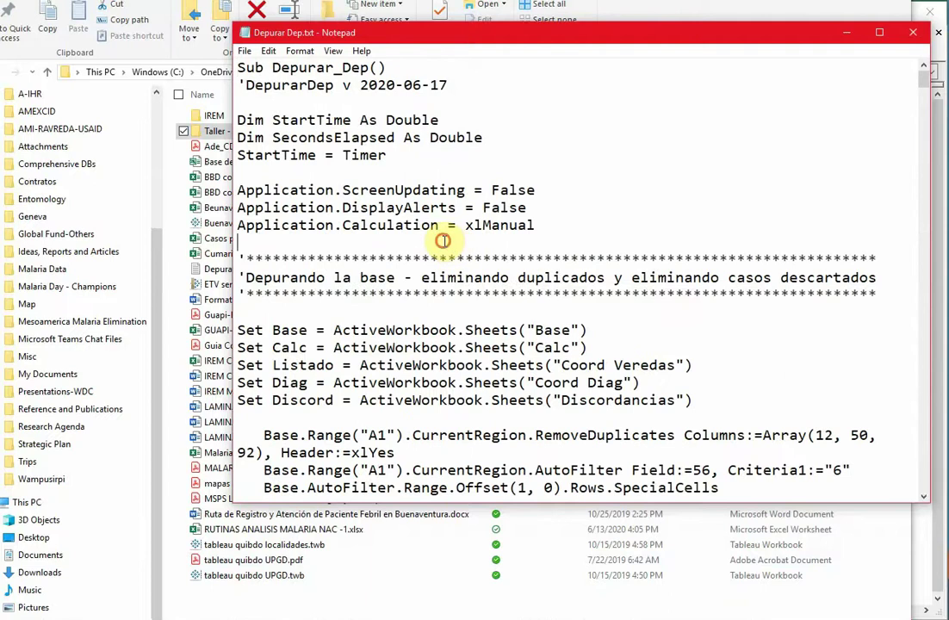
Select all of the Depurar_Dep macro code in Notepad.
{"action": "key", "text": "ctrl+a"}
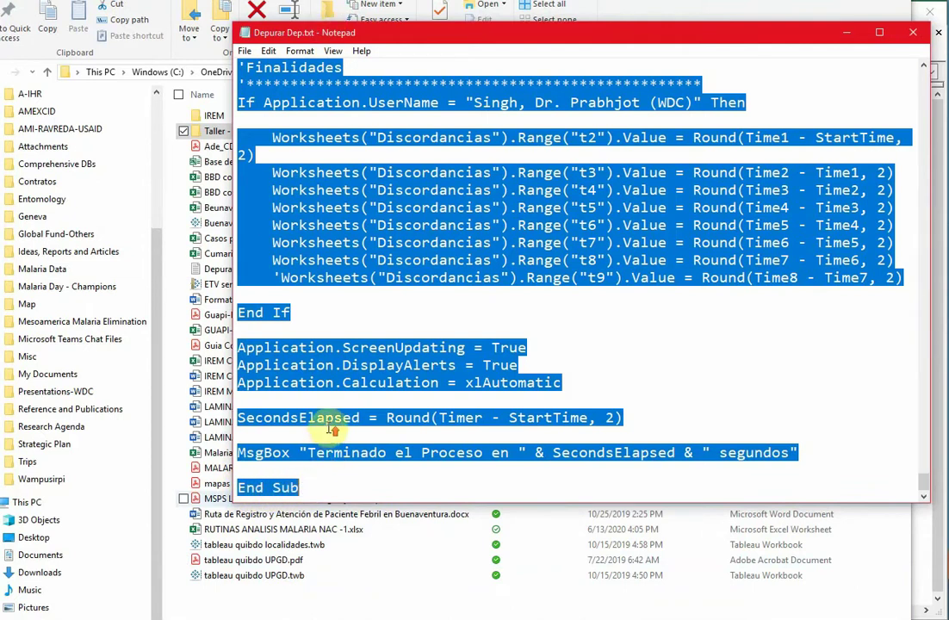
{"action": "scroll", "coordinate": [328, 432], "scroll_direction": "up", "scroll_amount": 10}
{"action": "scroll", "coordinate": [336, 402], "scroll_direction": "up", "scroll_amount": 10}
{"action": "scroll", "coordinate": [343, 403], "scroll_direction": "up", "scroll_amount": 10}
{"action": "scroll", "coordinate": [343, 403], "scroll_direction": "up", "scroll_amount": 10}
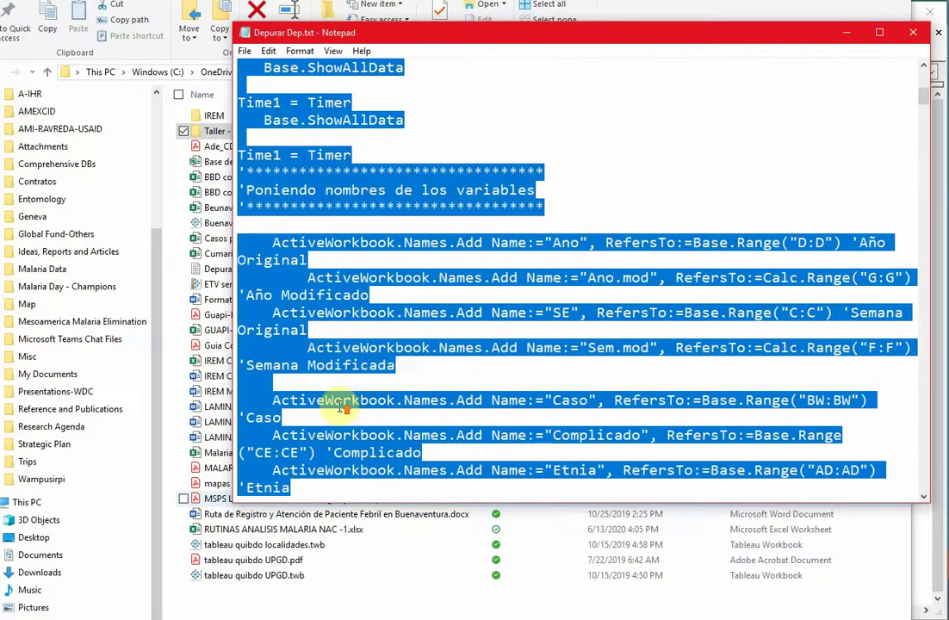
{"action": "scroll", "coordinate": [340, 405], "scroll_direction": "up", "scroll_amount": 10}
{"action": "scroll", "coordinate": [332, 362], "scroll_direction": "up", "scroll_amount": 5}
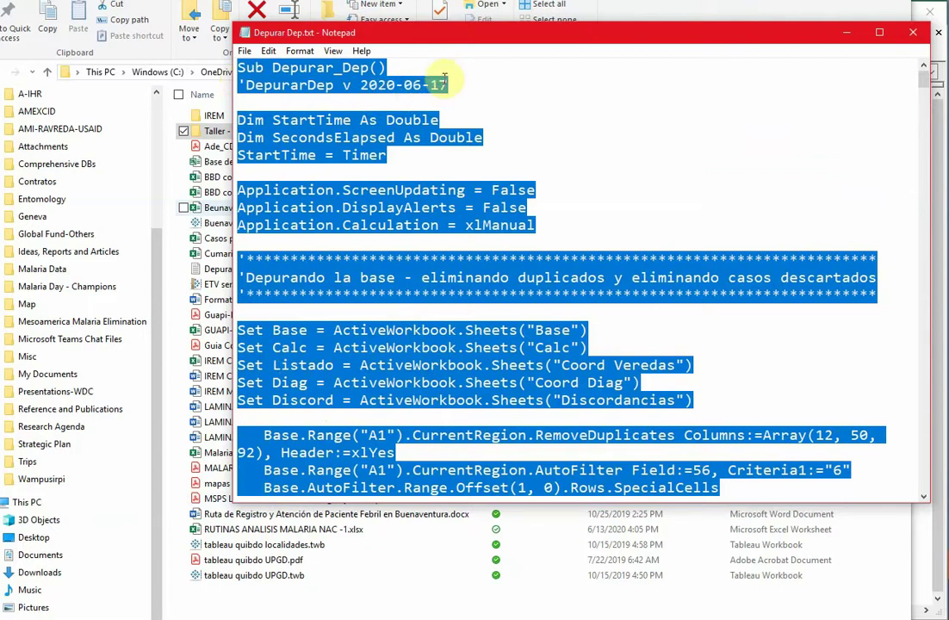
Minimize Notepad, paste the Depurar_Dep code into PERSONAL.XLSB's Módulo1, and save.
{"action": "left_click", "coordinate": [851, 32]}
{"action": "key", "text": "alt+Tab"}
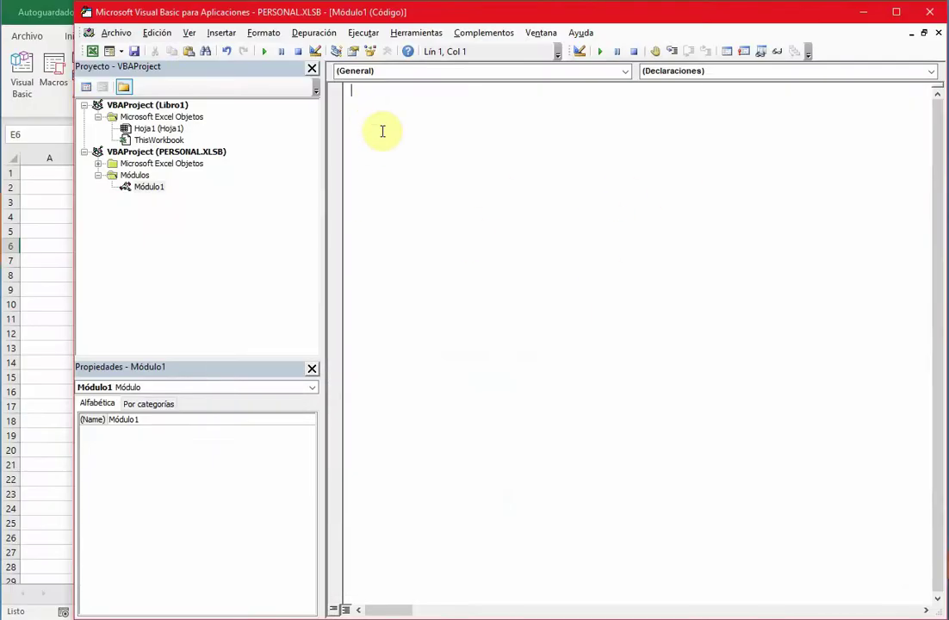
{"action": "key", "text": "ctrl+v"}
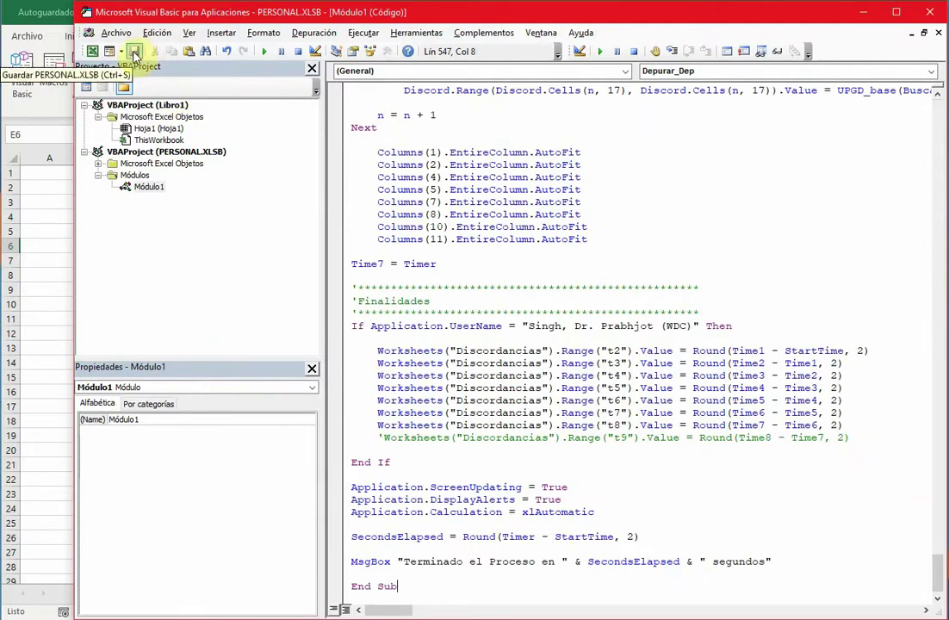
{"action": "left_click", "coordinate": [134, 54]}
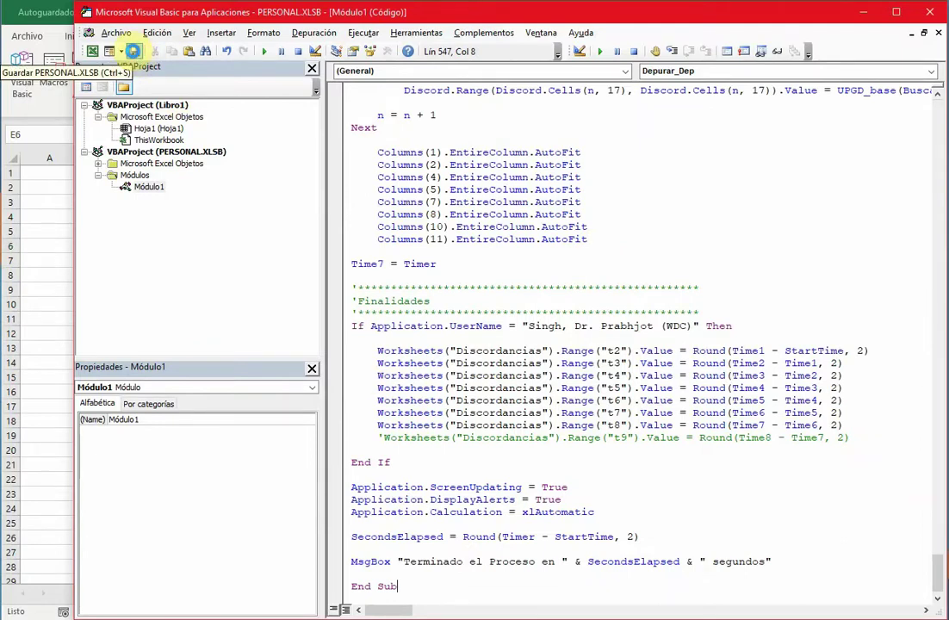
Close the VBA editor and check the Macro dialog lists PERSONAL.XLSB!Depurar_Dep.
{"action": "left_click", "coordinate": [929, 15]}
{"action": "left_click", "coordinate": [176, 231]}
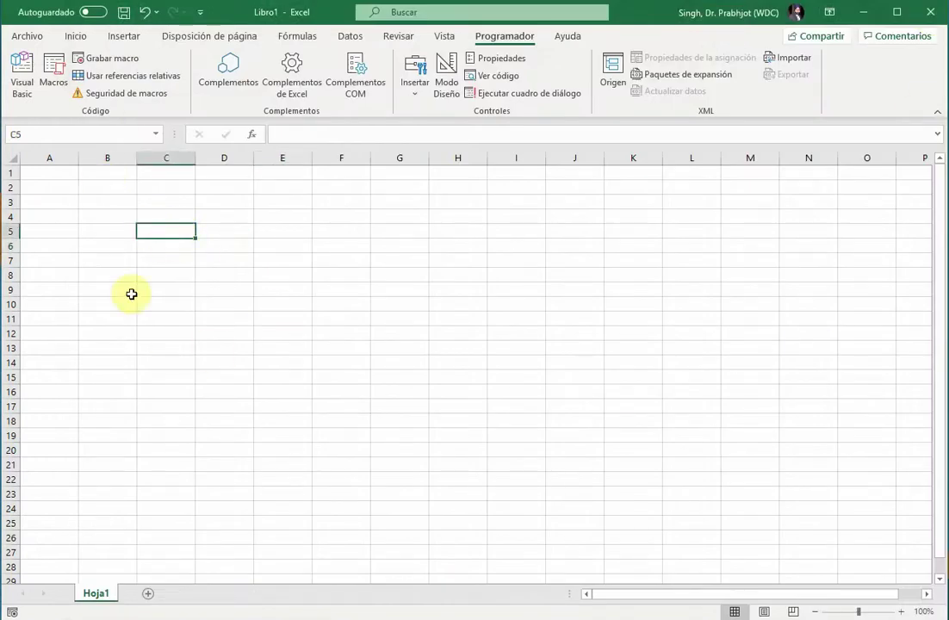
{"action": "left_click", "coordinate": [54, 71]}
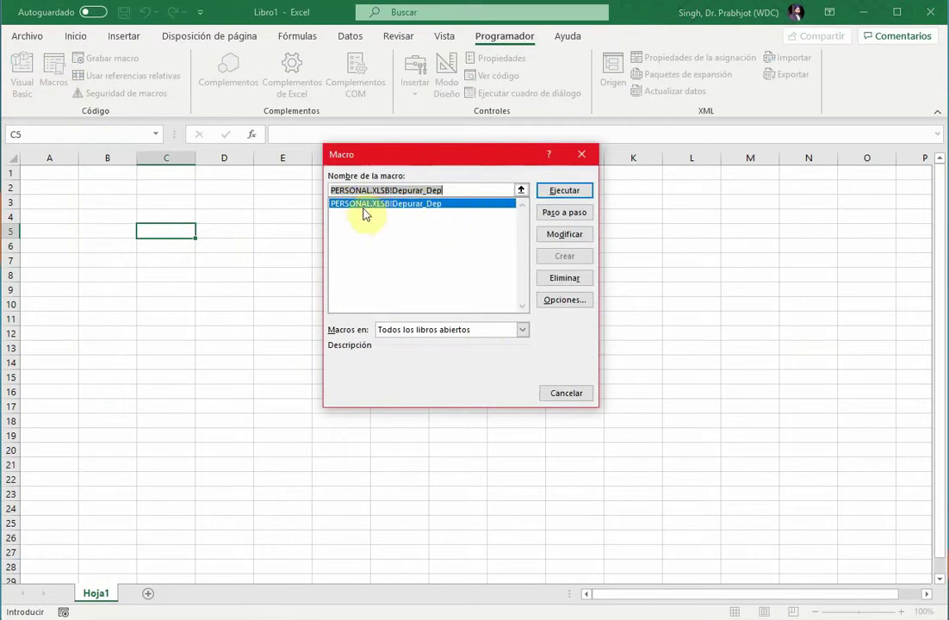
{"action": "left_click", "coordinate": [583, 155]}
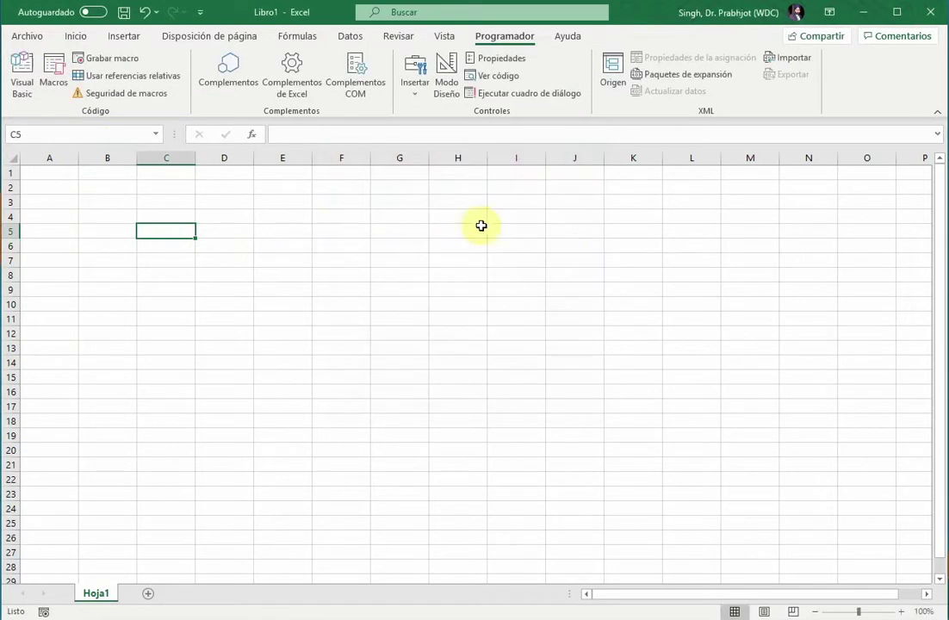
Reopen the VBA editor and bring up the Herramientas > Referencias dialog.
{"action": "left_click", "coordinate": [28, 86]}
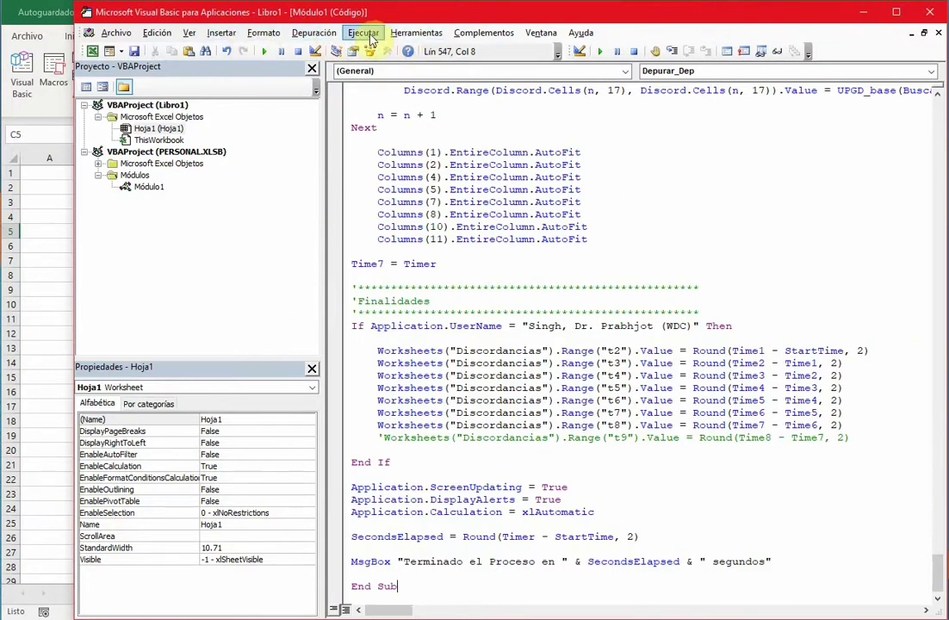
{"action": "left_click", "coordinate": [401, 36]}
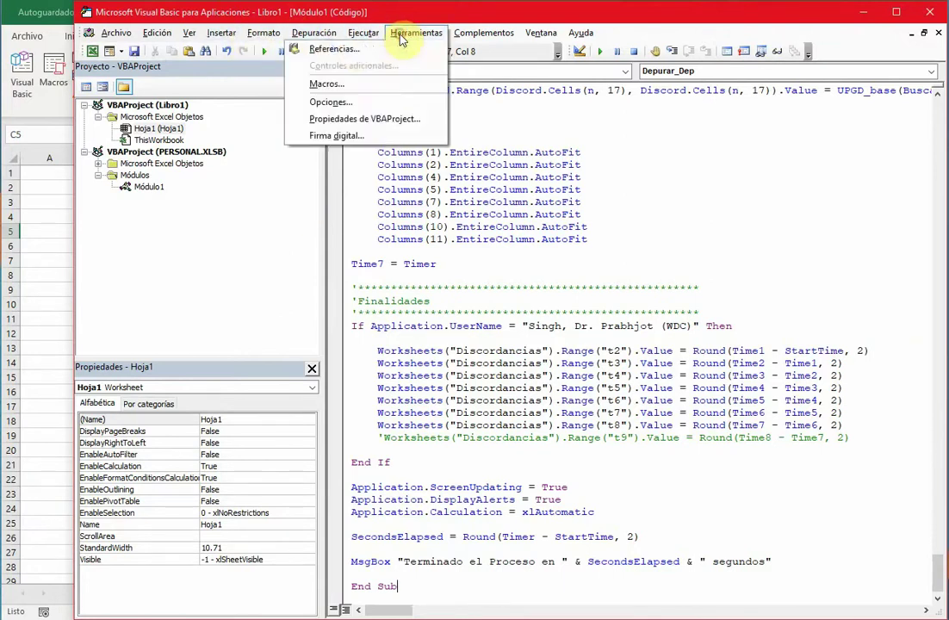
{"action": "left_click", "coordinate": [348, 52]}
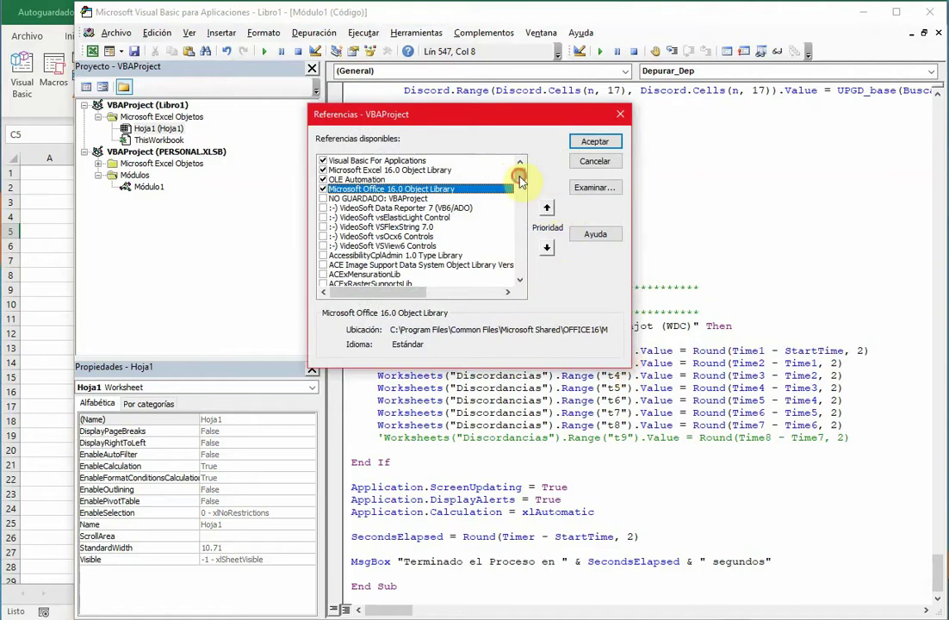
Tick Microsoft Scripting Runtime in the references list and confirm with Aceptar.
{"action": "left_click_drag", "start_coordinate": [520, 179], "coordinate": [522, 242]}
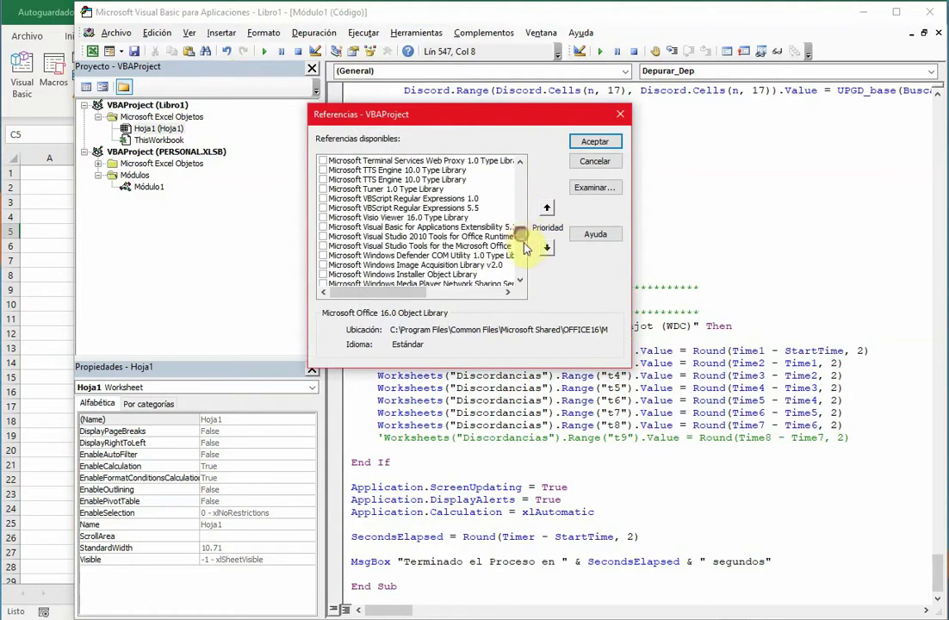
{"action": "left_click", "coordinate": [520, 163]}
{"action": "left_click", "coordinate": [520, 163]}
{"action": "left_click", "coordinate": [519, 163]}
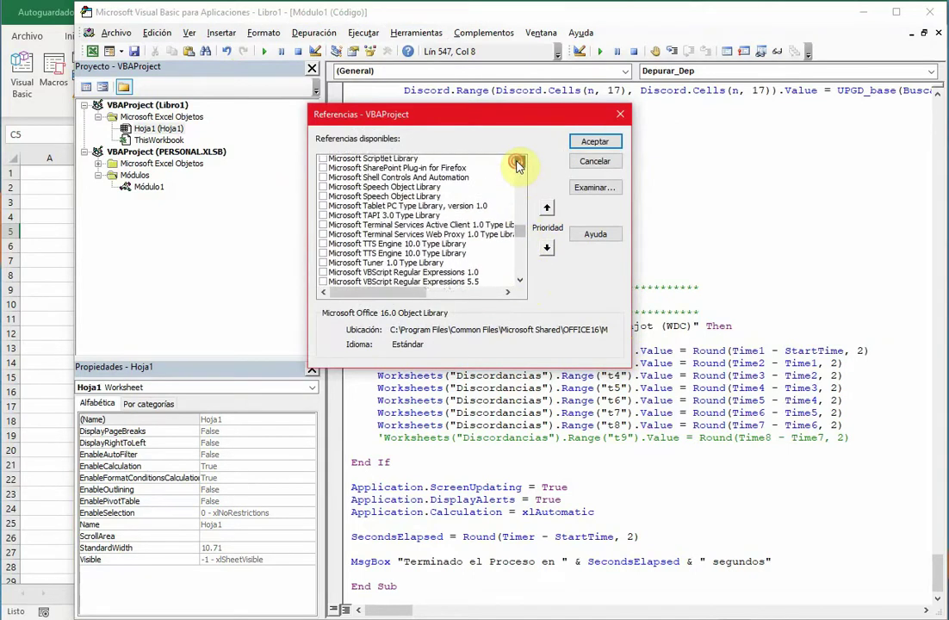
{"action": "left_click", "coordinate": [519, 162]}
{"action": "left_click", "coordinate": [519, 163]}
{"action": "left_click", "coordinate": [519, 163]}
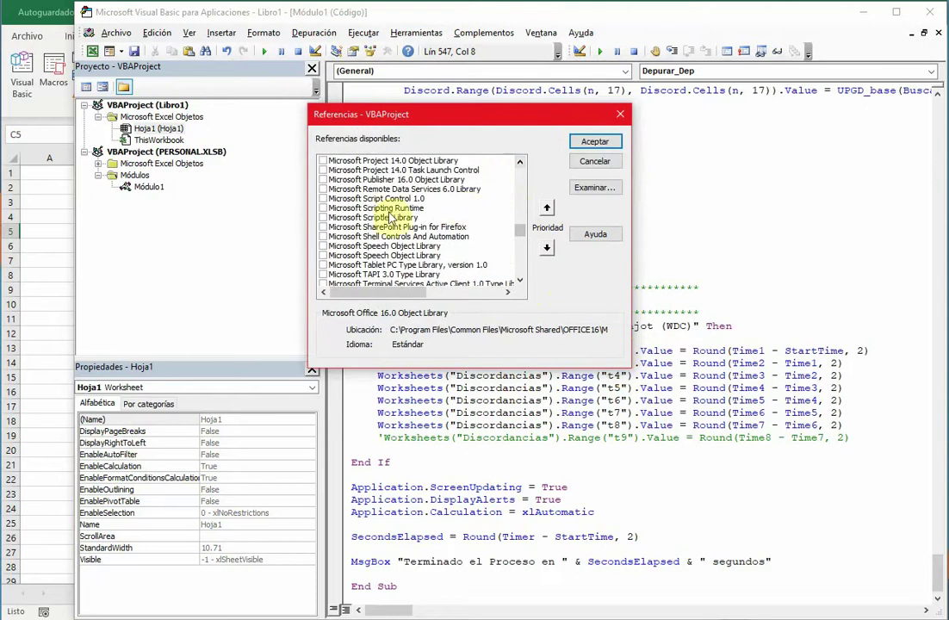
{"action": "left_click", "coordinate": [379, 209]}
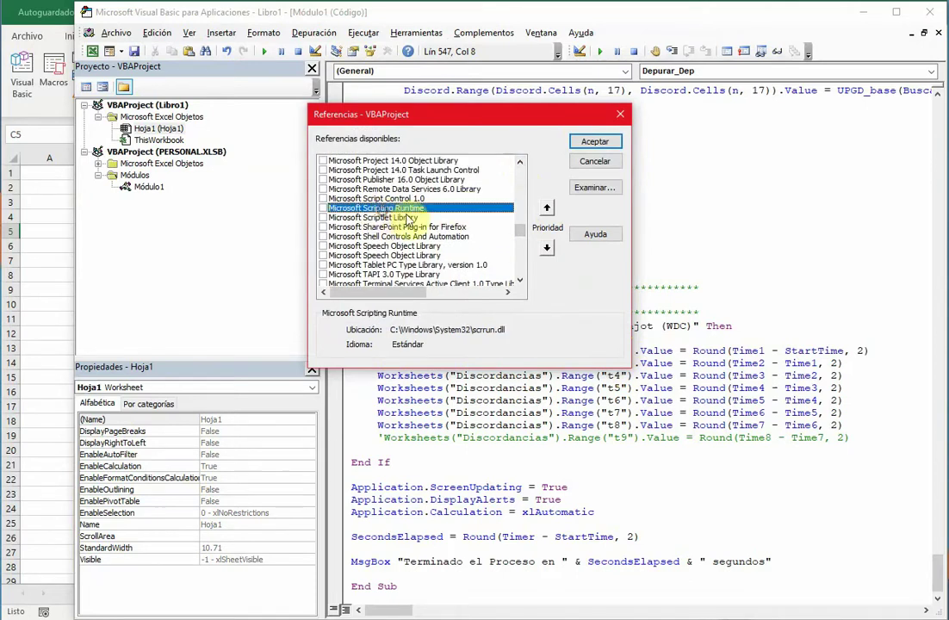
{"action": "left_click", "coordinate": [324, 208]}
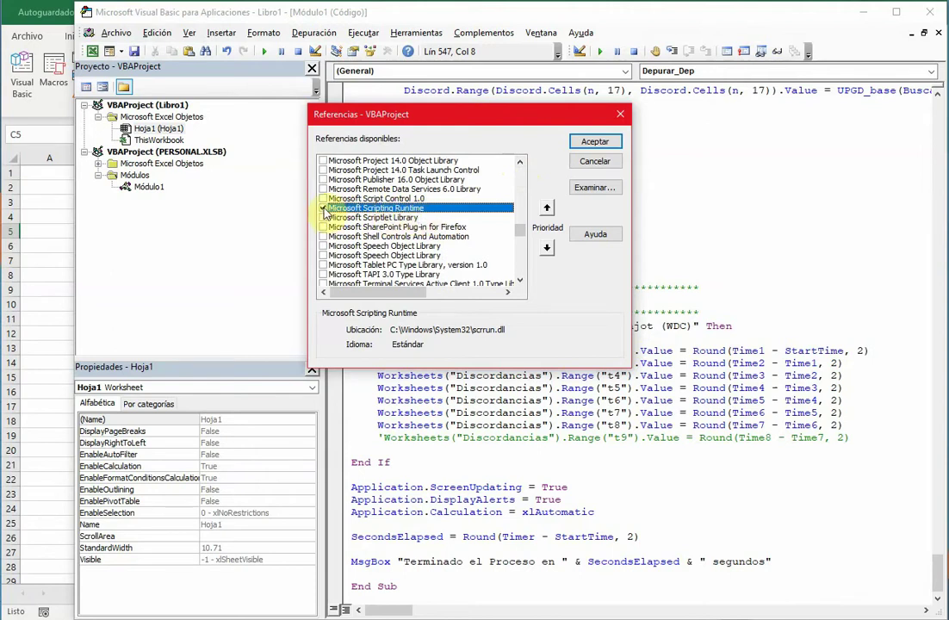
{"action": "left_click", "coordinate": [592, 143]}
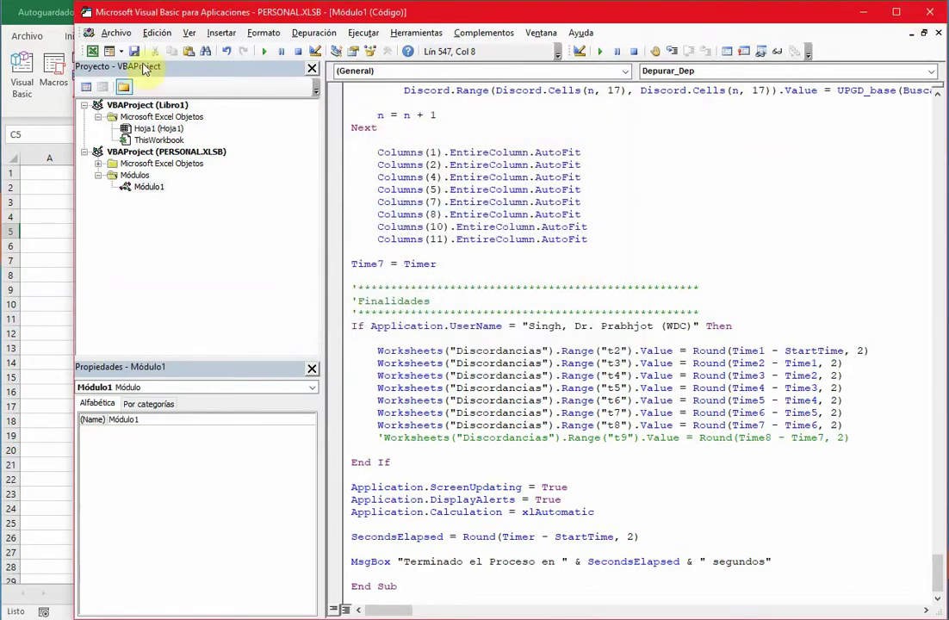
Close the VBA editor and clear the 'Microsoft Scripting Runtime' note typed into cell C5.
{"action": "left_click", "coordinate": [929, 12]}
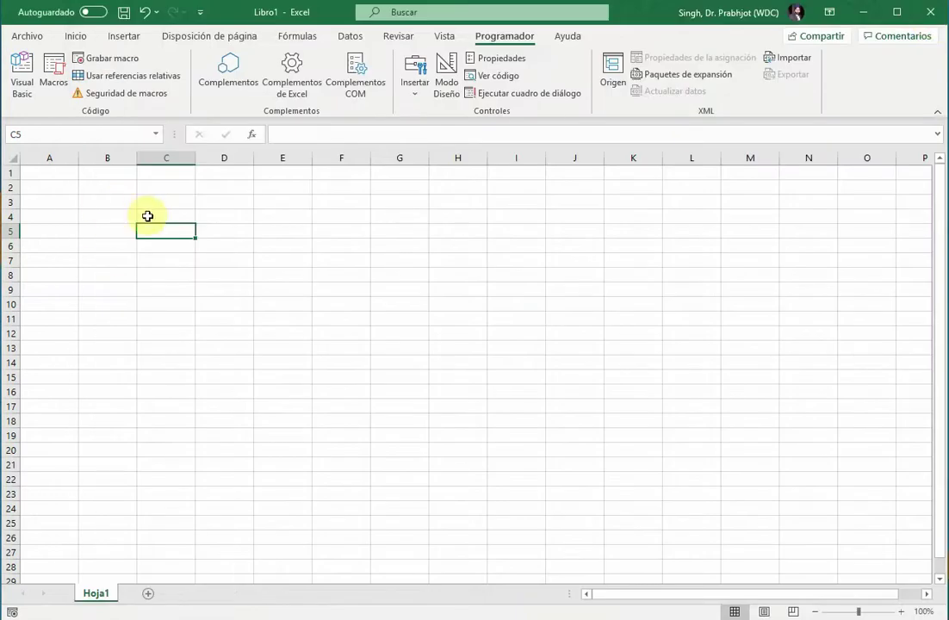
{"action": "type", "text": "Microsoft Scripting Runtime"}
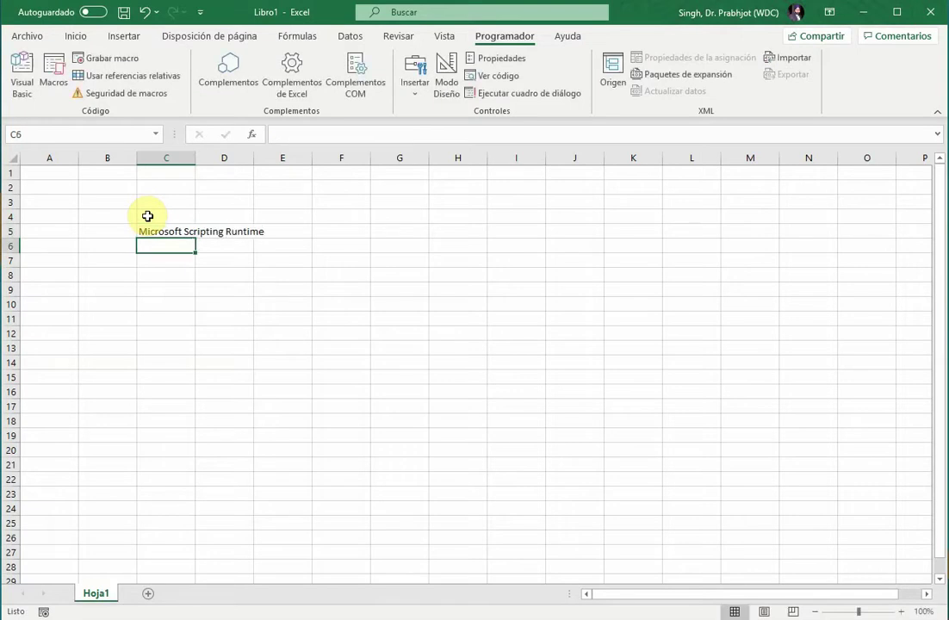
{"action": "left_click", "coordinate": [159, 231]}
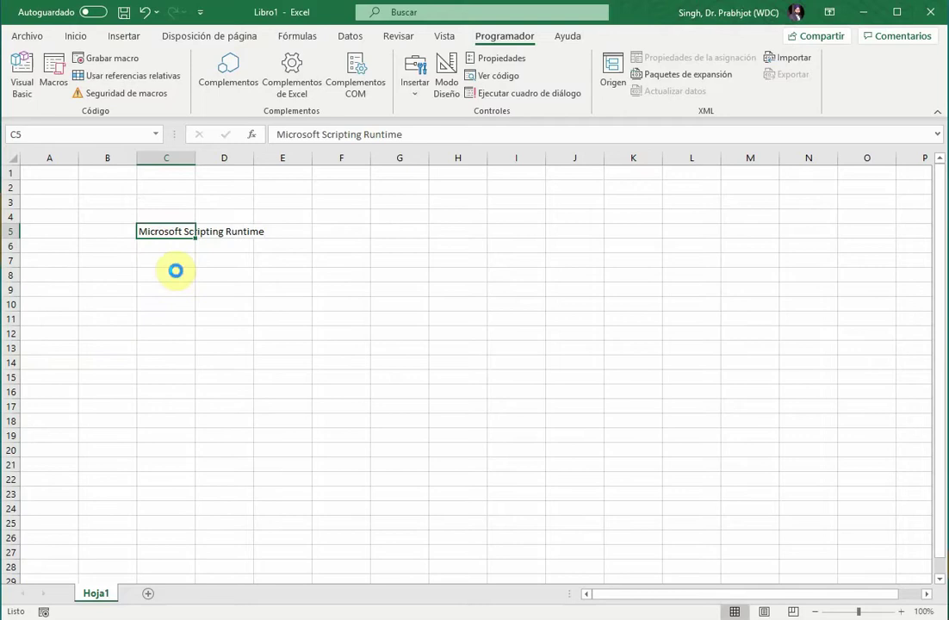
{"action": "key", "text": "Delete"}
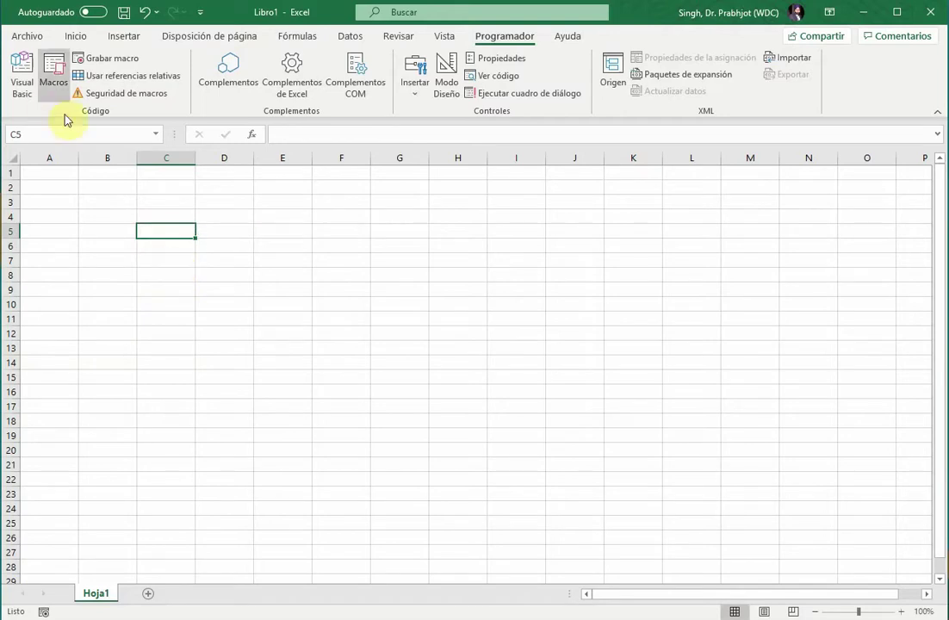